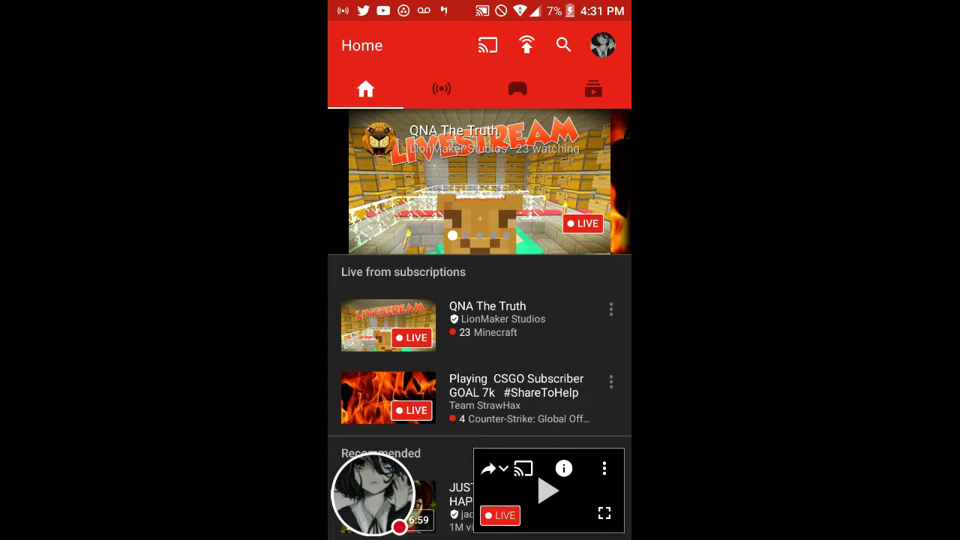
Expand the QNA The Truth stream and scroll through its live chat.
{"action": "left_click", "coordinate": [548, 491]}
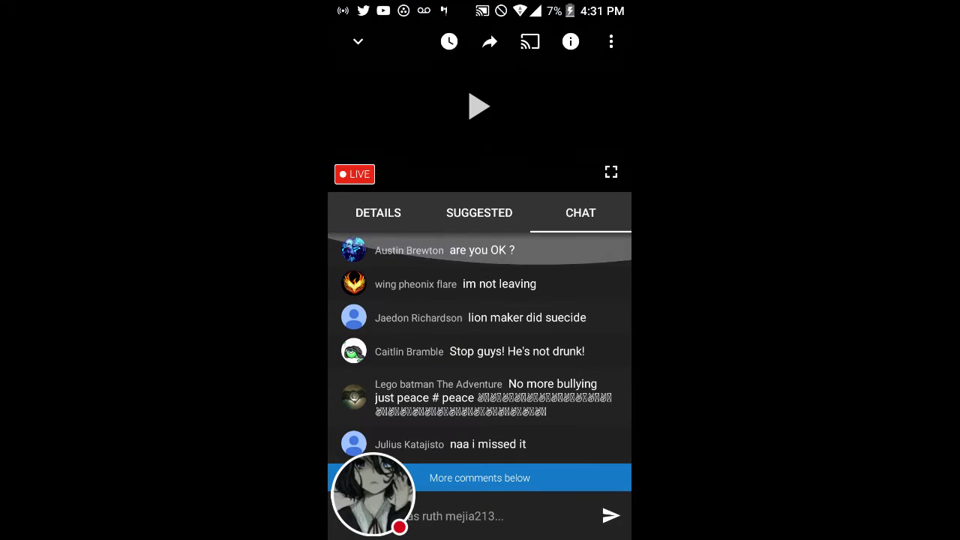
{"action": "left_click_drag", "start_coordinate": [373, 494], "coordinate": [374, 49]}
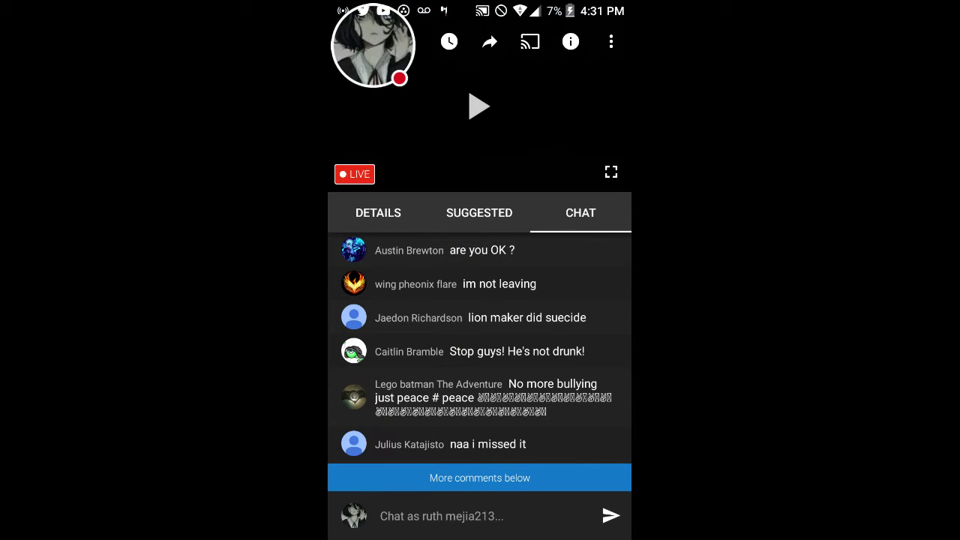
{"action": "scroll", "coordinate": [479, 345], "scroll_direction": "down", "scroll_amount": 5}
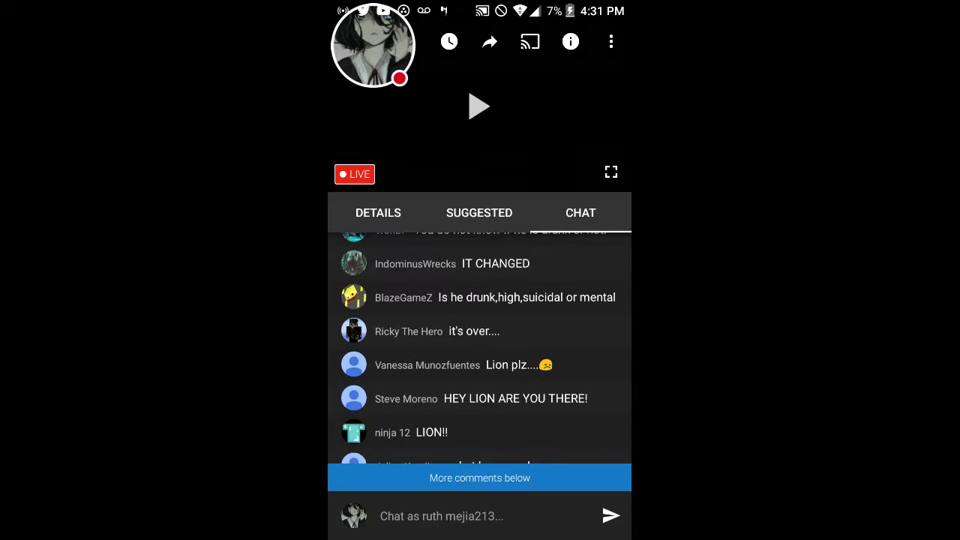
{"action": "scroll", "coordinate": [479, 345], "scroll_direction": "down", "scroll_amount": 5}
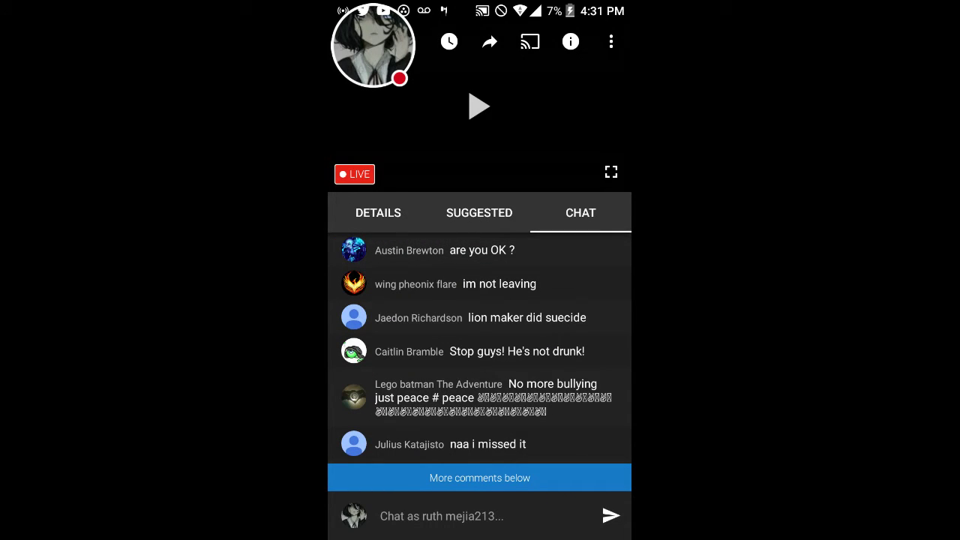
{"action": "scroll", "coordinate": [479, 345], "scroll_direction": "down", "scroll_amount": 5}
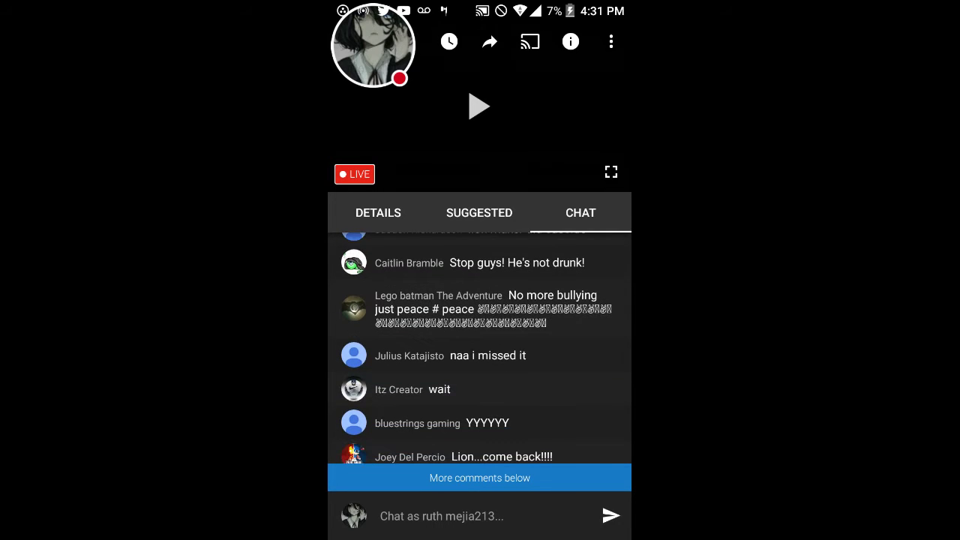
{"action": "scroll", "coordinate": [479, 345], "scroll_direction": "down", "scroll_amount": 2}
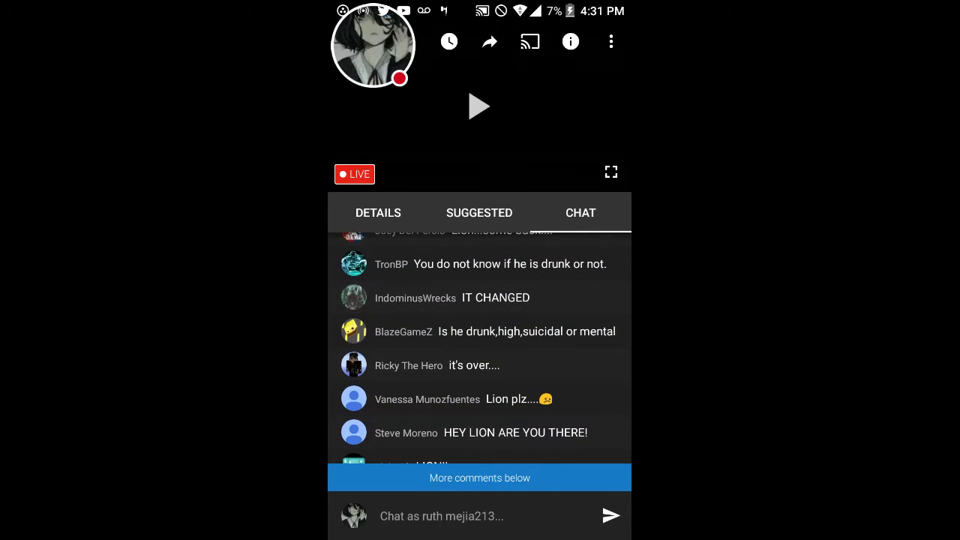
{"action": "scroll", "coordinate": [479, 345], "scroll_direction": "down", "scroll_amount": 6}
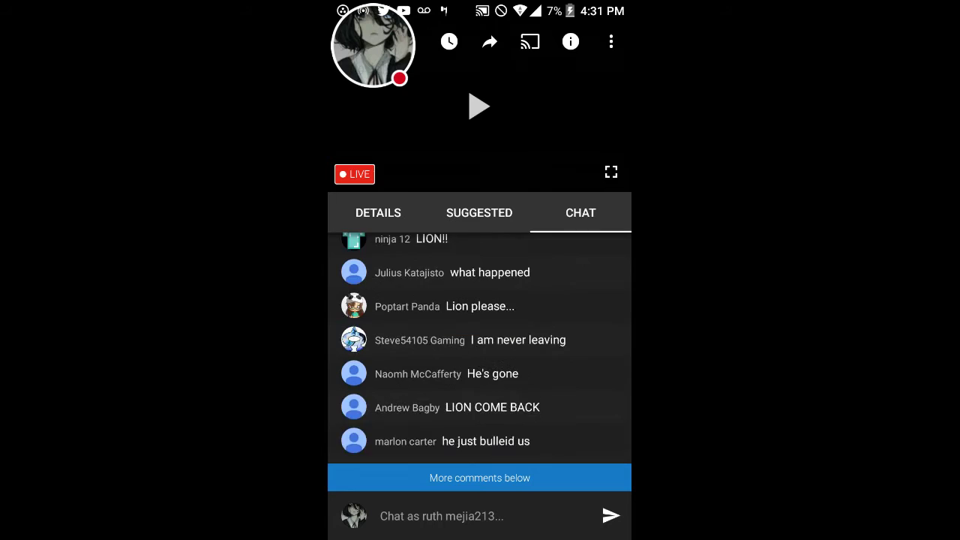
{"action": "scroll", "coordinate": [479, 344], "scroll_direction": "down", "scroll_amount": 3}
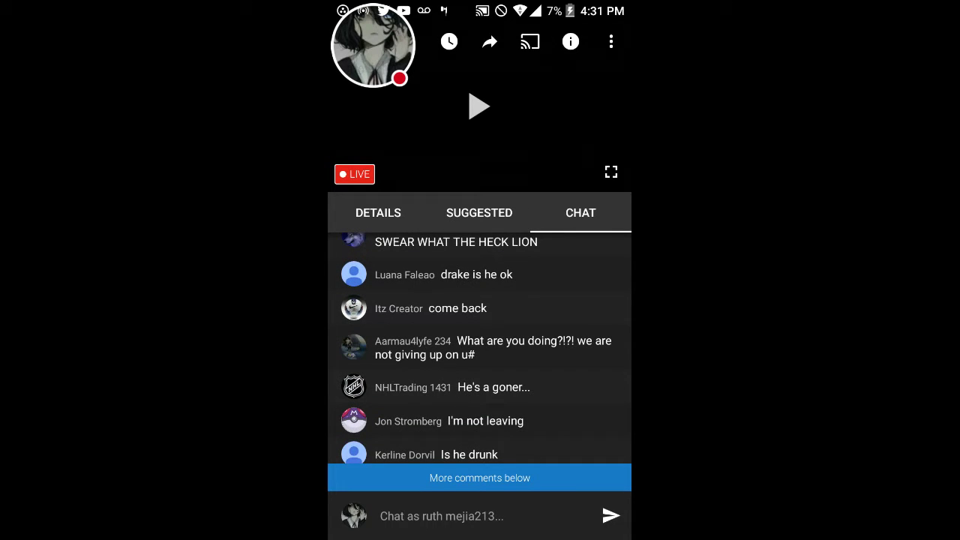
{"action": "scroll", "coordinate": [479, 345], "scroll_direction": "down", "scroll_amount": 3}
{"action": "scroll", "coordinate": [479, 345], "scroll_direction": "down", "scroll_amount": 3}
{"action": "scroll", "coordinate": [479, 345], "scroll_direction": "down", "scroll_amount": 3}
{"action": "scroll", "coordinate": [479, 345], "scroll_direction": "down", "scroll_amount": 3}
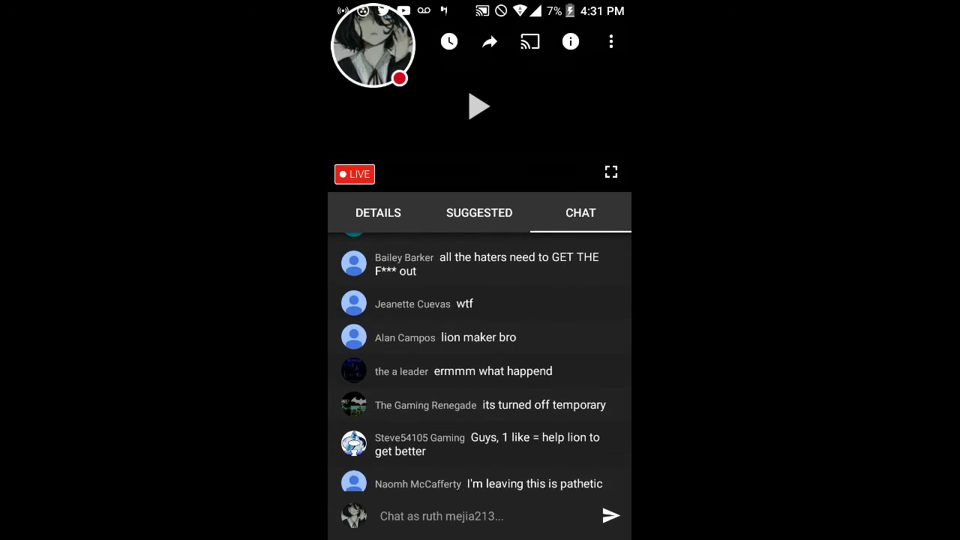
{"action": "scroll", "coordinate": [479, 344], "scroll_direction": "down", "scroll_amount": 3}
Type '#ENDBULLYING' into the live chat message box.
{"action": "left_click", "coordinate": [480, 516]}
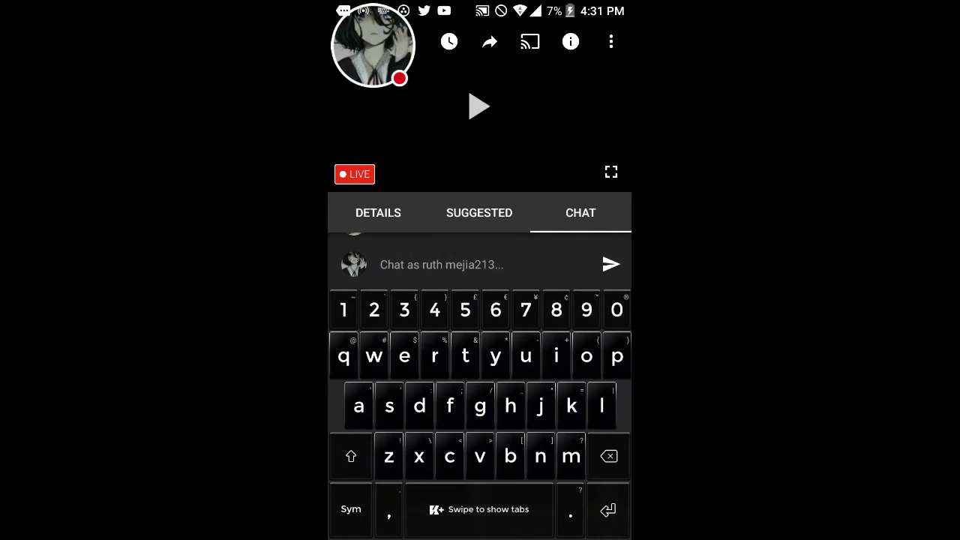
{"action": "left_click", "coordinate": [350, 456]}
{"action": "left_click", "coordinate": [351, 508]}
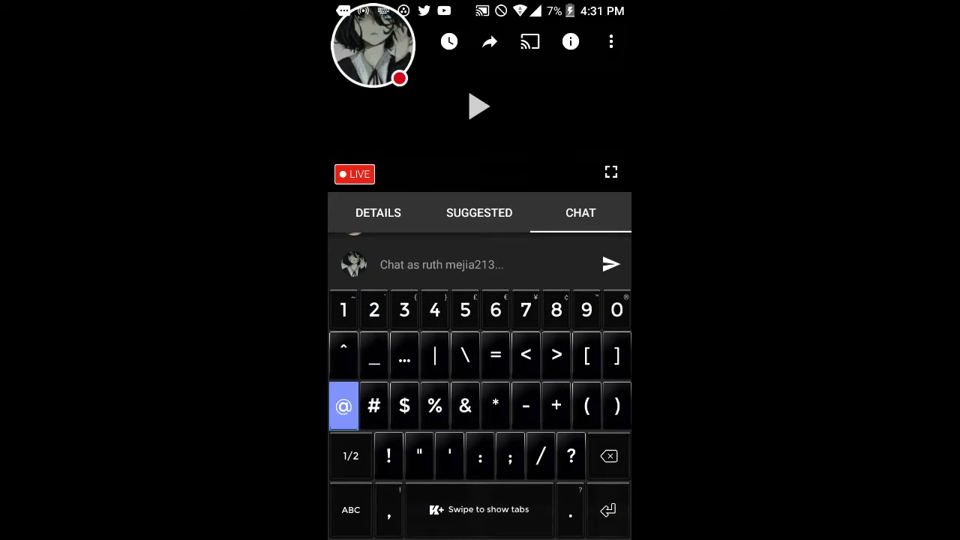
{"action": "left_click", "coordinate": [372, 406]}
{"action": "type", "text": "#"}
{"action": "left_click", "coordinate": [350, 508]}
{"action": "left_click", "coordinate": [350, 456]}
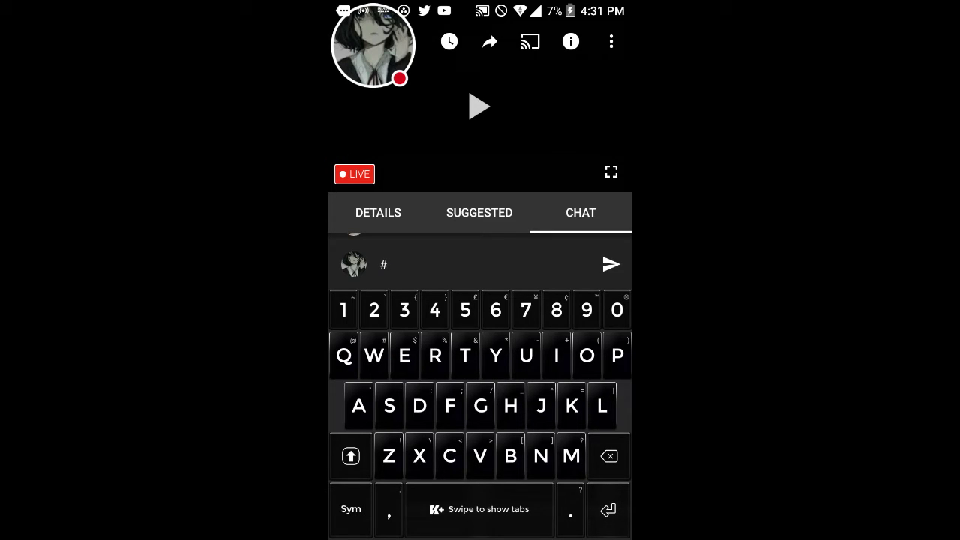
{"action": "left_click", "coordinate": [404, 355]}
{"action": "left_click", "coordinate": [539, 456]}
{"action": "left_click", "coordinate": [419, 405]}
{"action": "left_click", "coordinate": [510, 456]}
{"action": "left_click", "coordinate": [525, 356]}
{"action": "left_click", "coordinate": [601, 406]}
{"action": "left_click", "coordinate": [494, 355]}
{"action": "left_click", "coordinate": [555, 355]}
{"action": "left_click", "coordinate": [540, 455]}
{"action": "left_click", "coordinate": [480, 405]}
{"action": "left_click", "coordinate": [351, 508]}
{"action": "type", "text": "ENDBULLYING"}
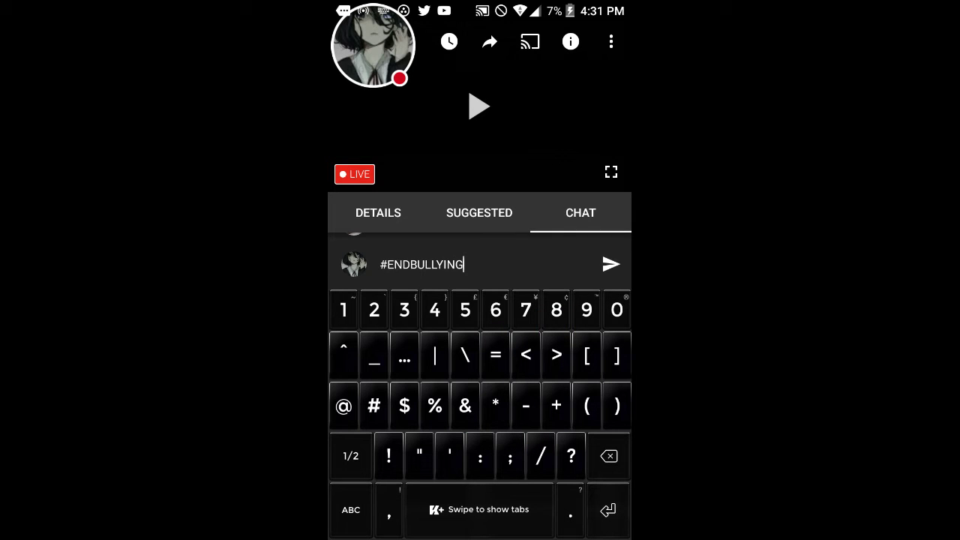
Send the #ENDBULLYING message to the chat and return to the home feed.
{"action": "left_click", "coordinate": [611, 263]}
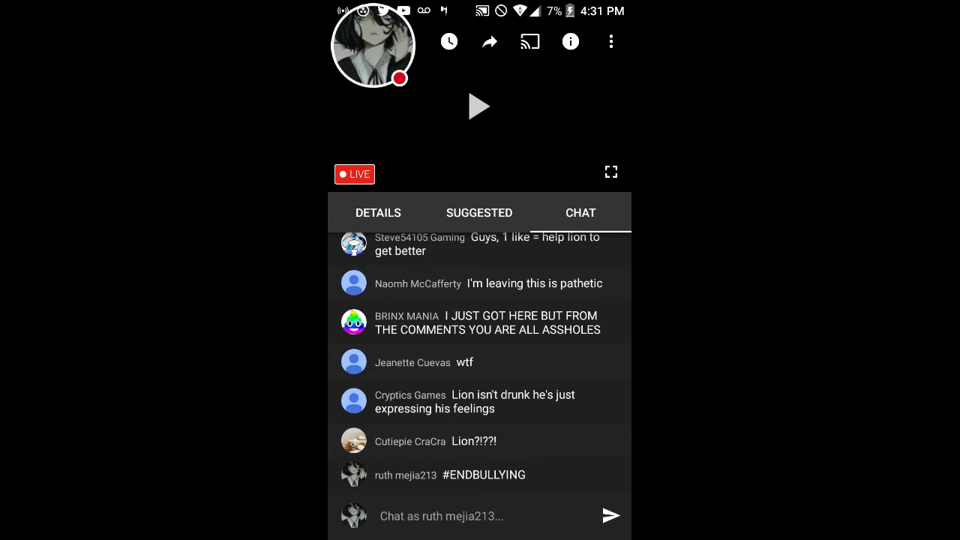
{"action": "left_click", "coordinate": [378, 213]}
{"action": "key", "text": "Escape"}
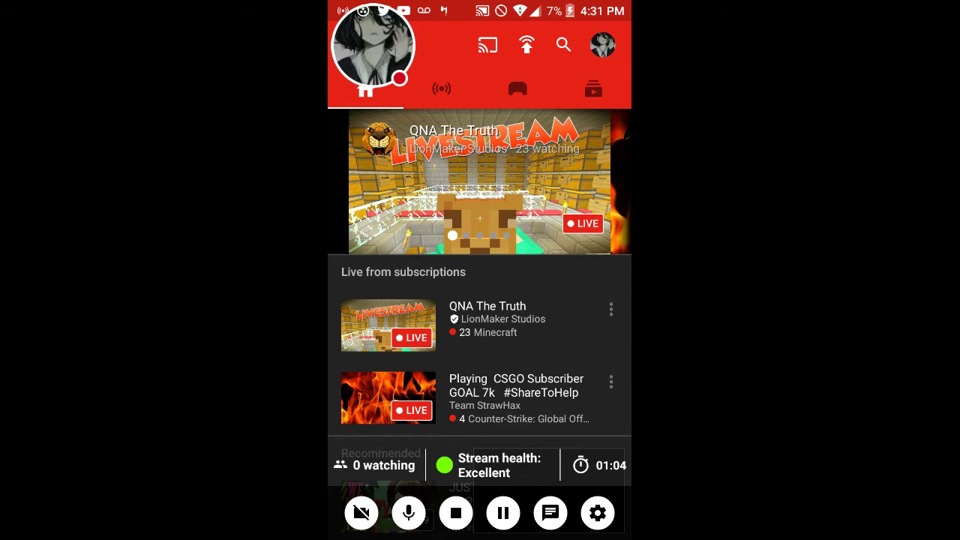
Disable the stream's chat overlay and change the camera filter from B & W to Sepia.
{"action": "left_click", "coordinate": [550, 513]}
{"action": "left_click", "coordinate": [598, 513]}
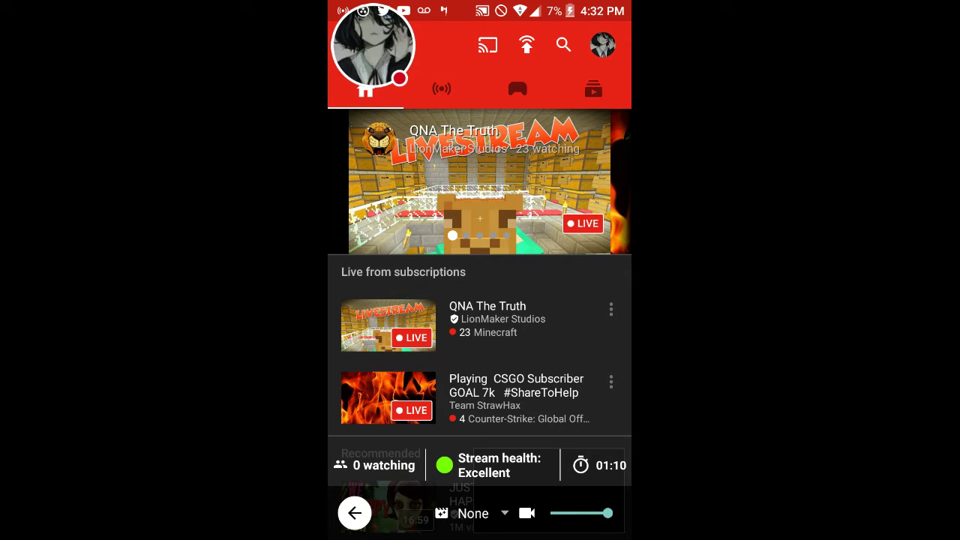
{"action": "left_click", "coordinate": [473, 513]}
{"action": "left_click", "coordinate": [475, 465]}
{"action": "left_click", "coordinate": [480, 513]}
{"action": "left_click", "coordinate": [473, 503]}
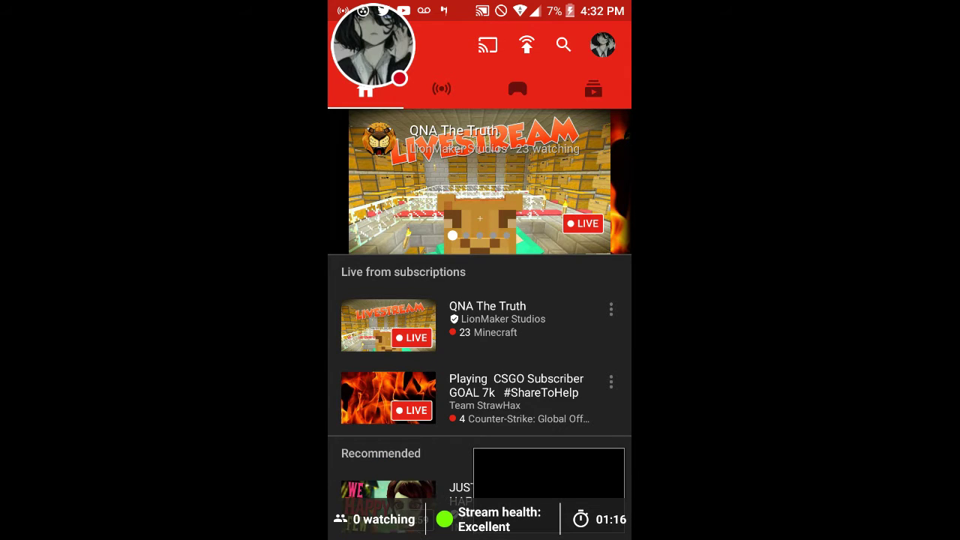
Open the QNA The Truth stream, view Suggested and Chat, then back out to Home.
{"action": "left_click", "coordinate": [479, 323]}
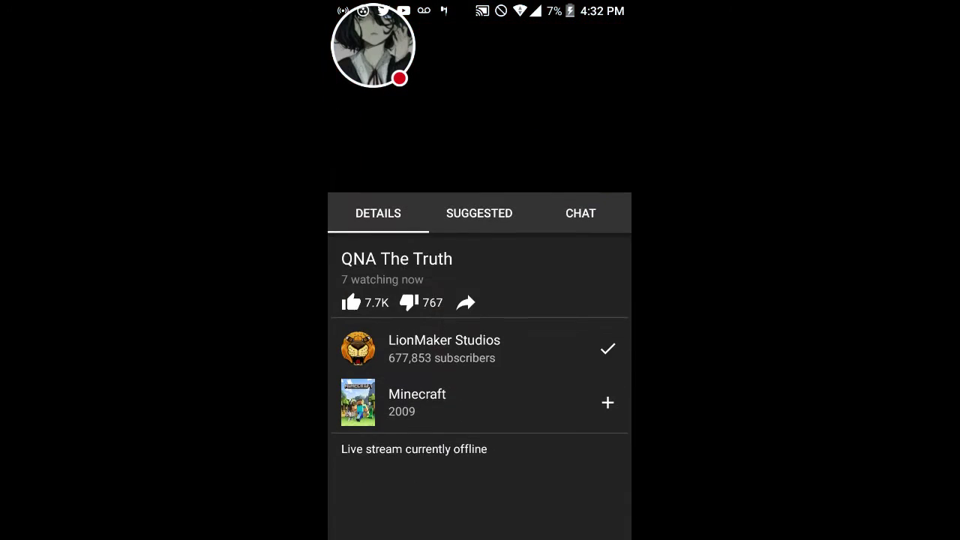
{"action": "left_click", "coordinate": [378, 213]}
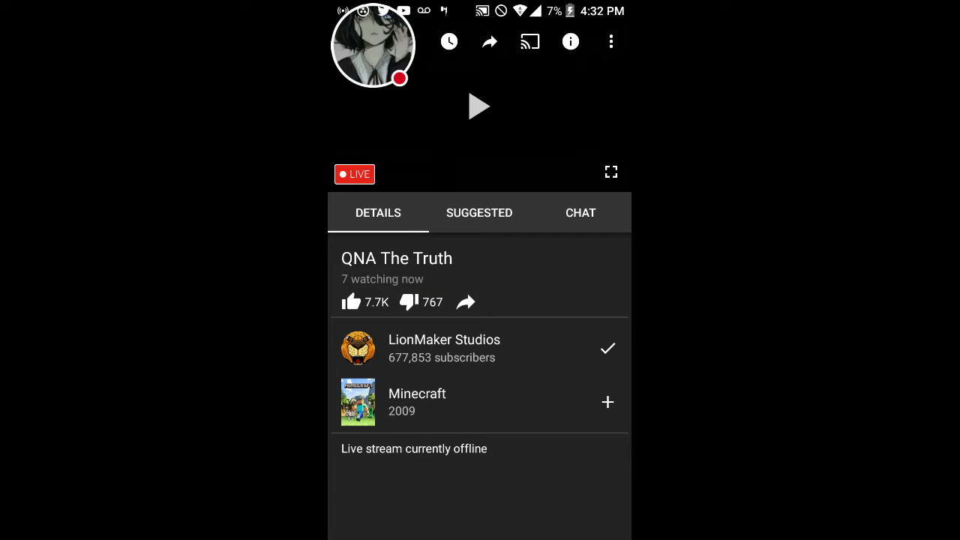
{"action": "left_click", "coordinate": [479, 213]}
{"action": "left_click", "coordinate": [581, 213]}
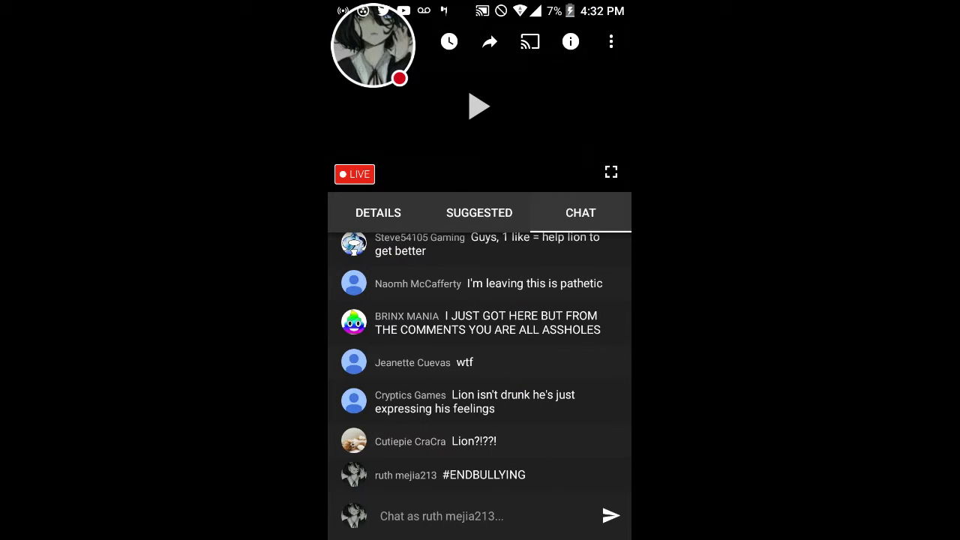
{"action": "left_click", "coordinate": [465, 516]}
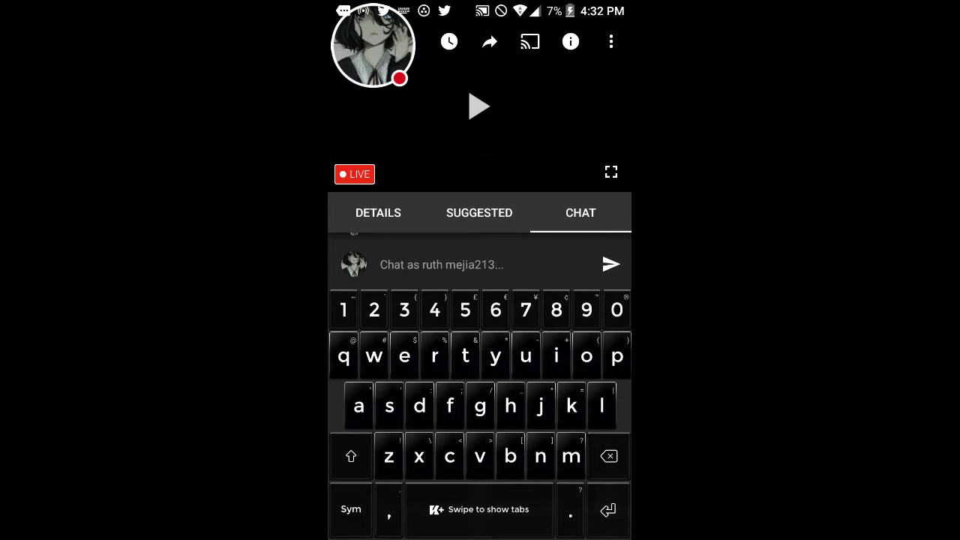
{"action": "key", "text": "Escape"}
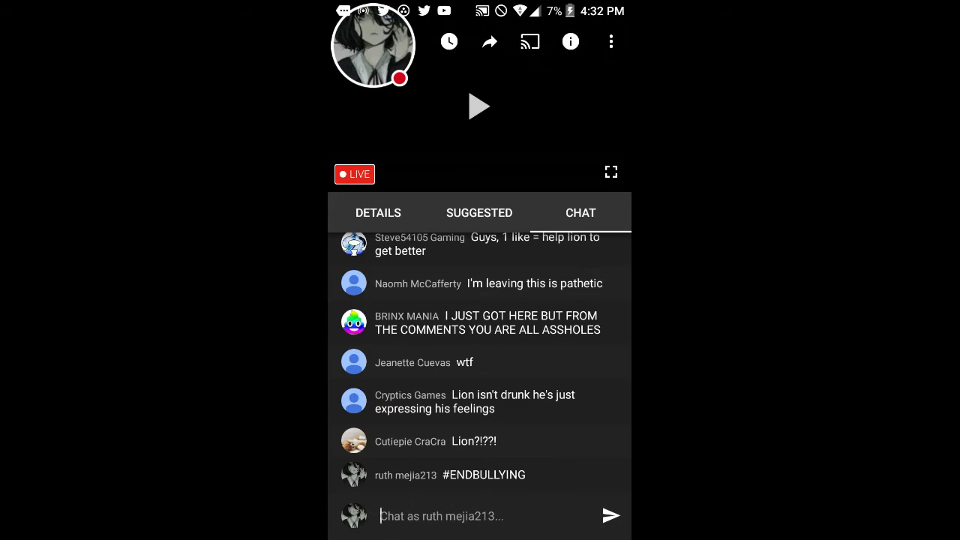
{"action": "key", "text": "Escape"}
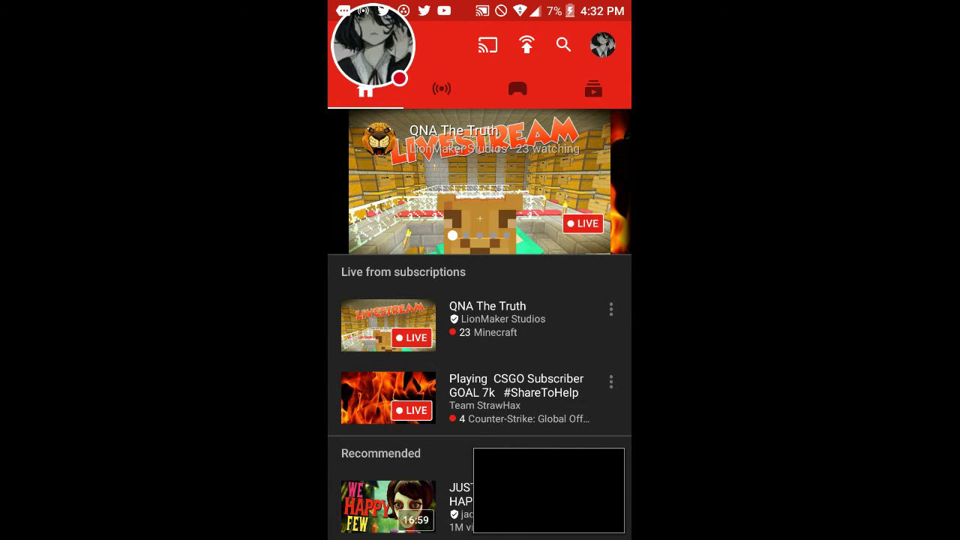
Clear the tweet, Rebirth Academy and both I Need Answers notifications, then close the shade.
{"action": "left_click_drag", "start_coordinate": [480, 4], "coordinate": [479, 374]}
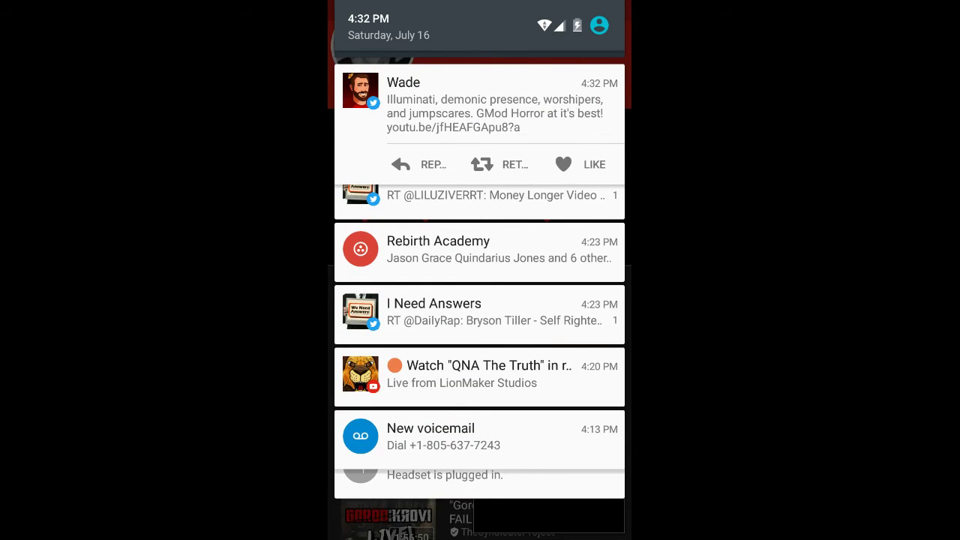
{"action": "left_click_drag", "start_coordinate": [480, 450], "coordinate": [479, 75]}
{"action": "left_click_drag", "start_coordinate": [479, 4], "coordinate": [480, 375]}
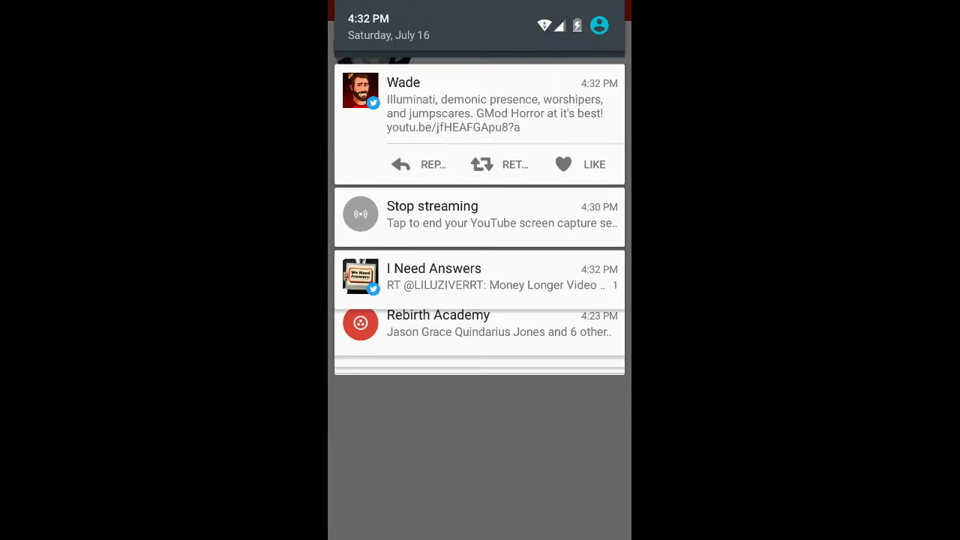
{"action": "left_click_drag", "start_coordinate": [375, 112], "coordinate": [615, 113]}
{"action": "left_click_drag", "start_coordinate": [600, 324], "coordinate": [360, 324]}
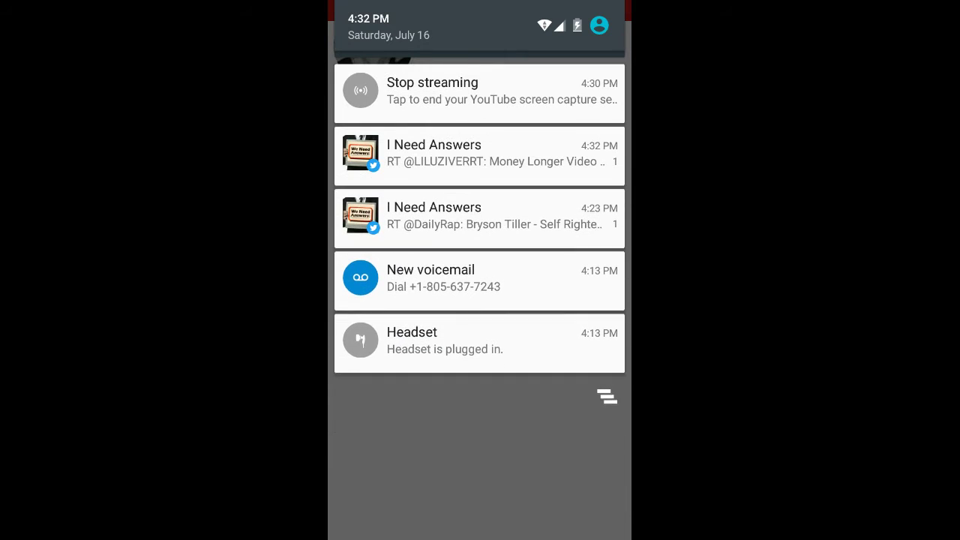
{"action": "left_click_drag", "start_coordinate": [375, 156], "coordinate": [614, 156]}
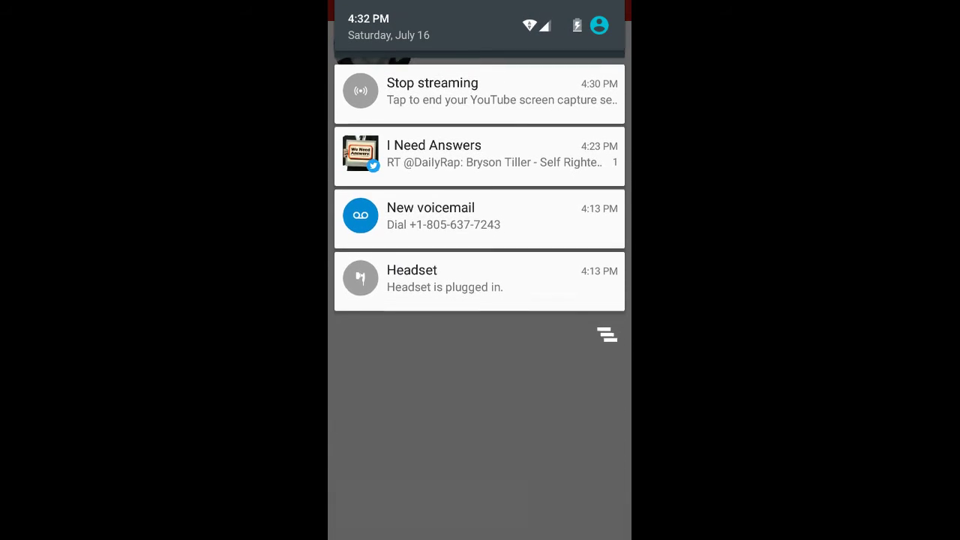
{"action": "left_click_drag", "start_coordinate": [375, 154], "coordinate": [615, 153]}
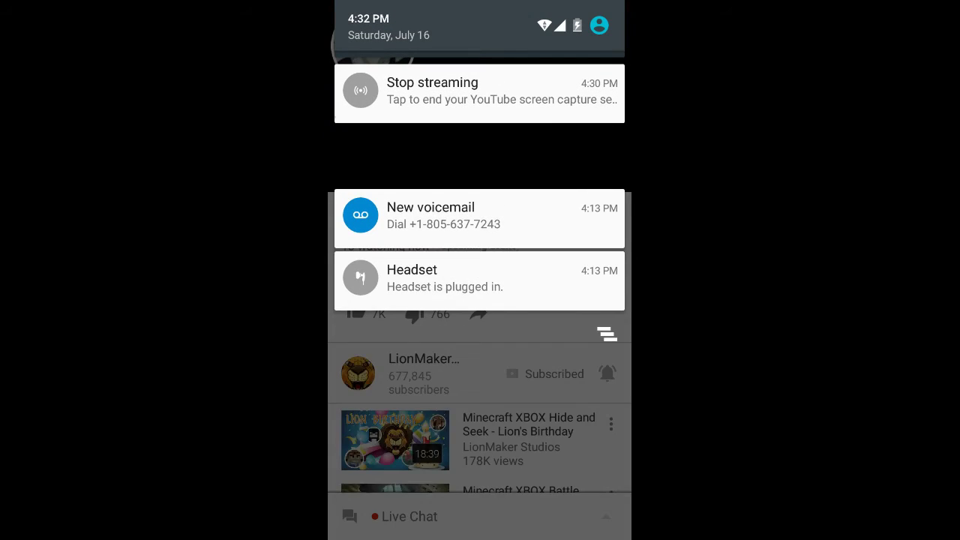
{"action": "left_click_drag", "start_coordinate": [480, 450], "coordinate": [480, 75]}
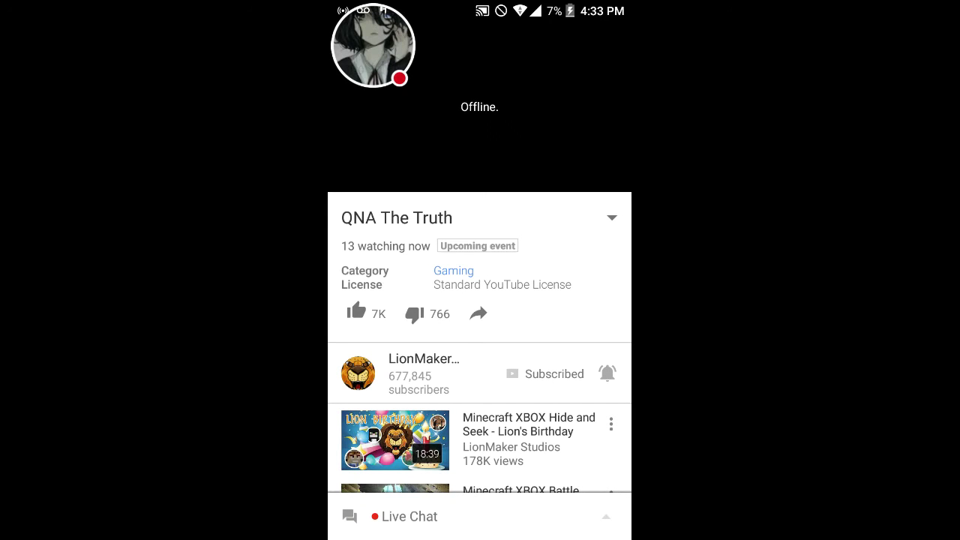
Expand and collapse the stream's live chat, then bring up the recent apps switcher.
{"action": "left_click", "coordinate": [409, 516]}
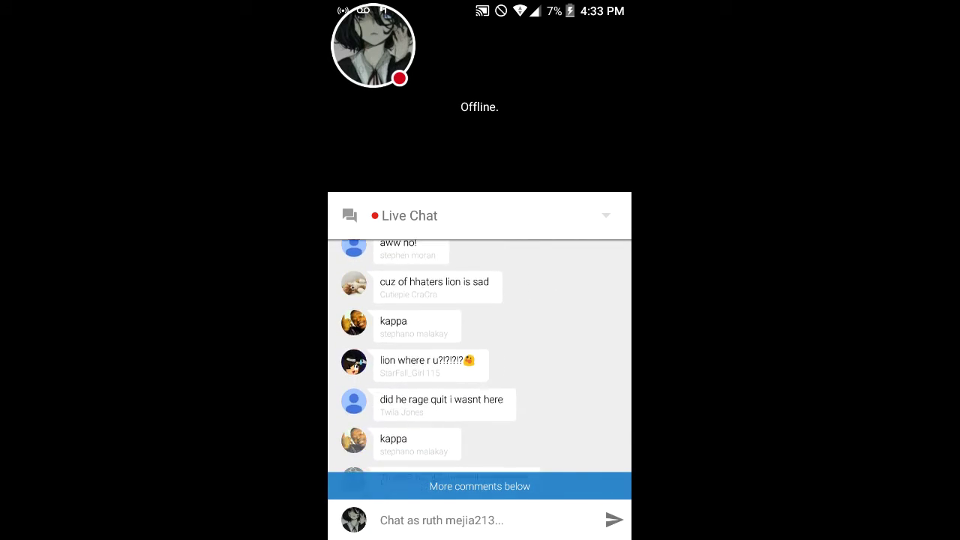
{"action": "left_click", "coordinate": [606, 215]}
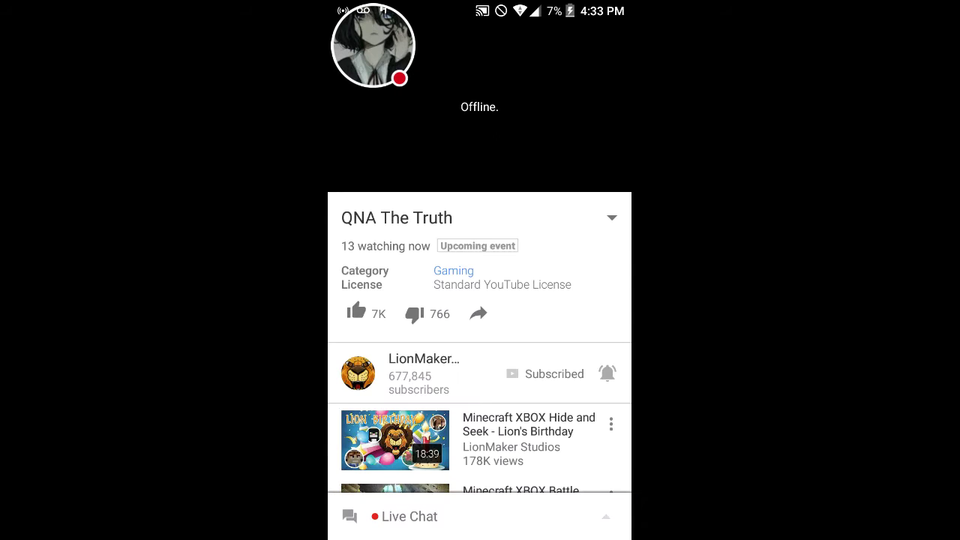
{"action": "scroll", "coordinate": [479, 375], "scroll_direction": "down", "scroll_amount": 3}
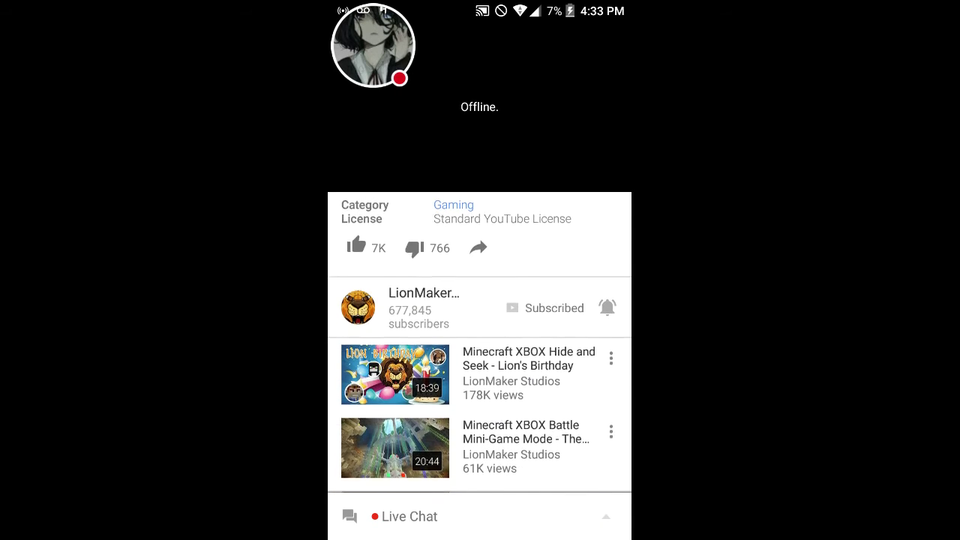
{"action": "mouse_move", "coordinate": [479, 8]}
{"action": "left_mouse_down"}
{"action": "mouse_move", "coordinate": [480, 247]}
{"action": "mouse_move", "coordinate": [480, 15]}
{"action": "left_mouse_up"}
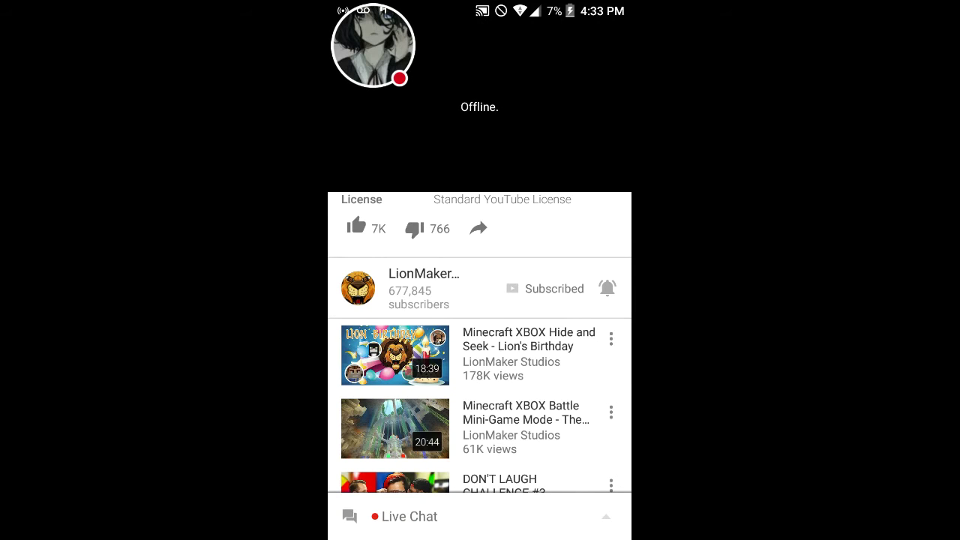
{"action": "key", "text": "alt+Tab"}
Return to YouTube Gaming, expand the livestream, and switch between Suggested and Chat.
{"action": "left_click", "coordinate": [480, 247]}
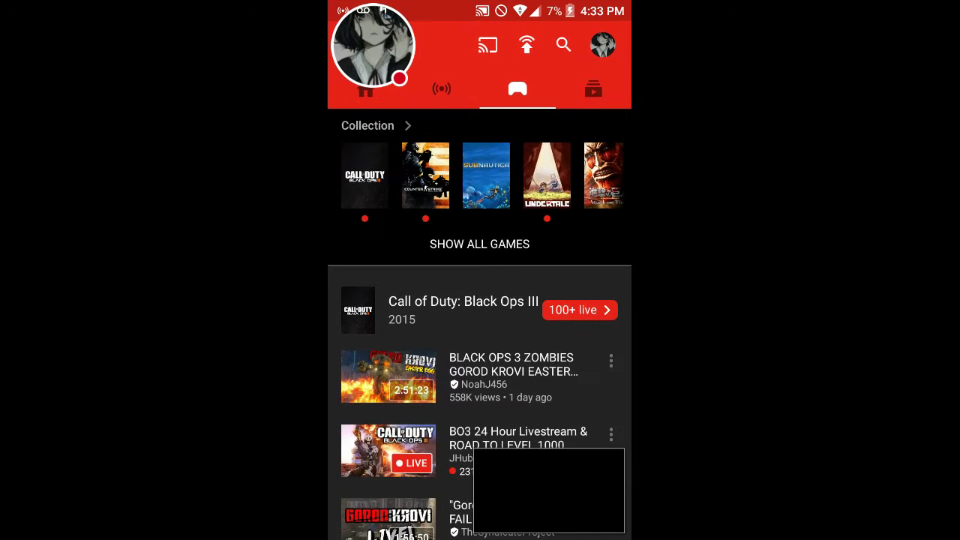
{"action": "left_click", "coordinate": [547, 491]}
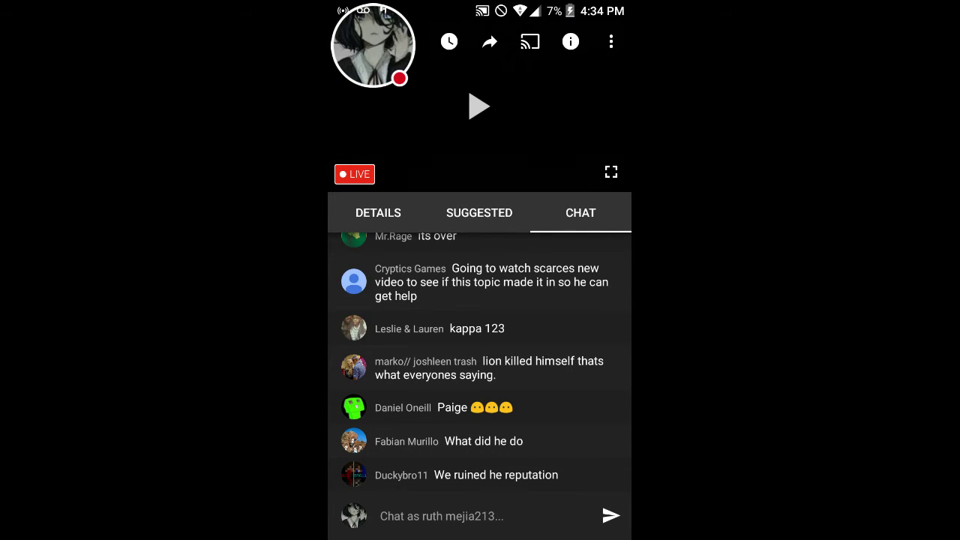
{"action": "left_click", "coordinate": [480, 212]}
{"action": "left_click", "coordinate": [581, 212]}
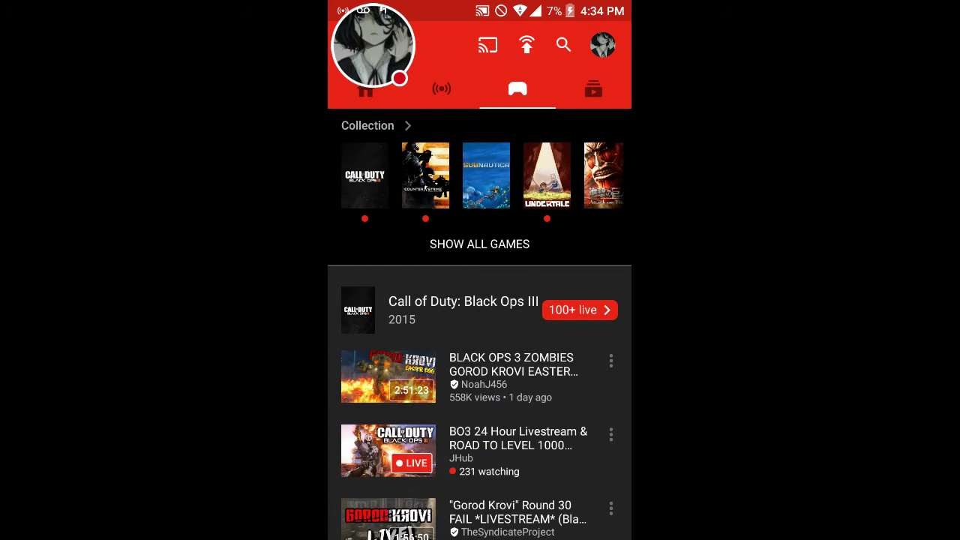
Open the LionMaker Studios channel from the full subscribed channels list.
{"action": "left_click", "coordinate": [592, 89]}
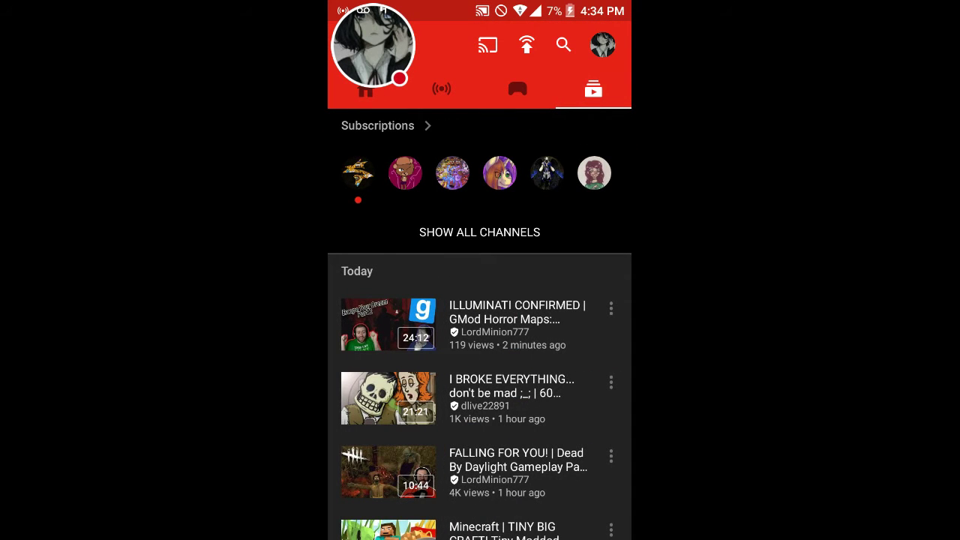
{"action": "left_click", "coordinate": [479, 231]}
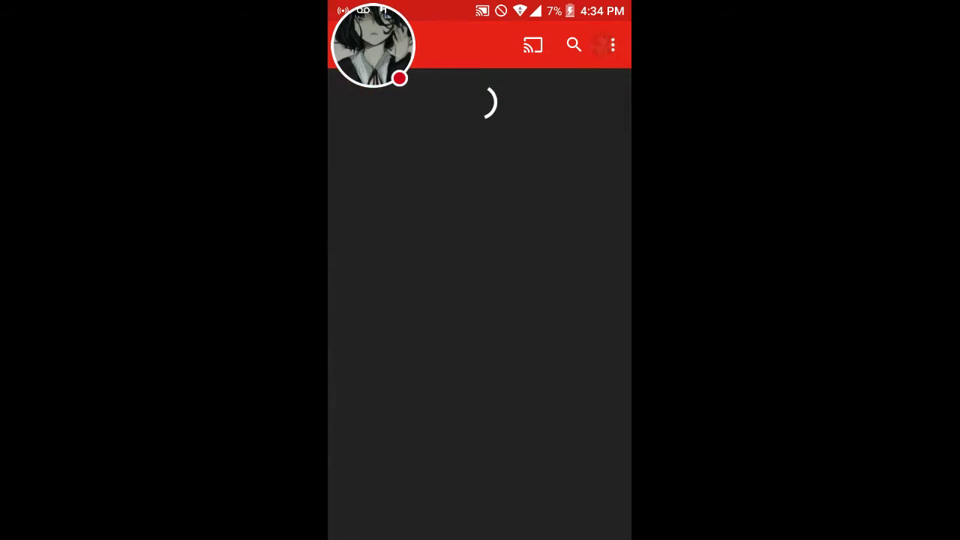
{"action": "scroll", "coordinate": [479, 322], "scroll_direction": "down", "scroll_amount": 15}
{"action": "scroll", "coordinate": [480, 322], "scroll_direction": "down", "scroll_amount": 10}
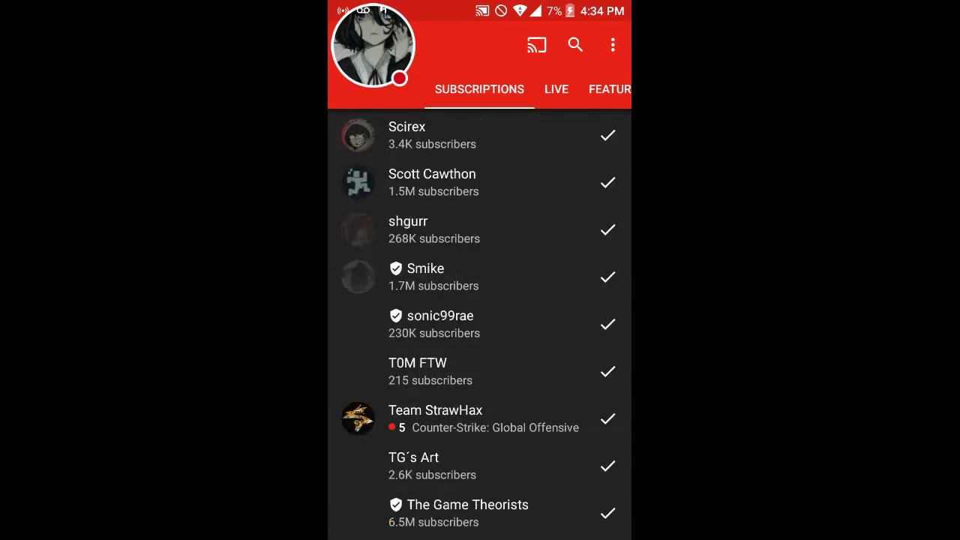
{"action": "scroll", "coordinate": [480, 323], "scroll_direction": "up", "scroll_amount": 6}
{"action": "scroll", "coordinate": [480, 322], "scroll_direction": "up", "scroll_amount": 8}
{"action": "scroll", "coordinate": [480, 322], "scroll_direction": "up", "scroll_amount": 5}
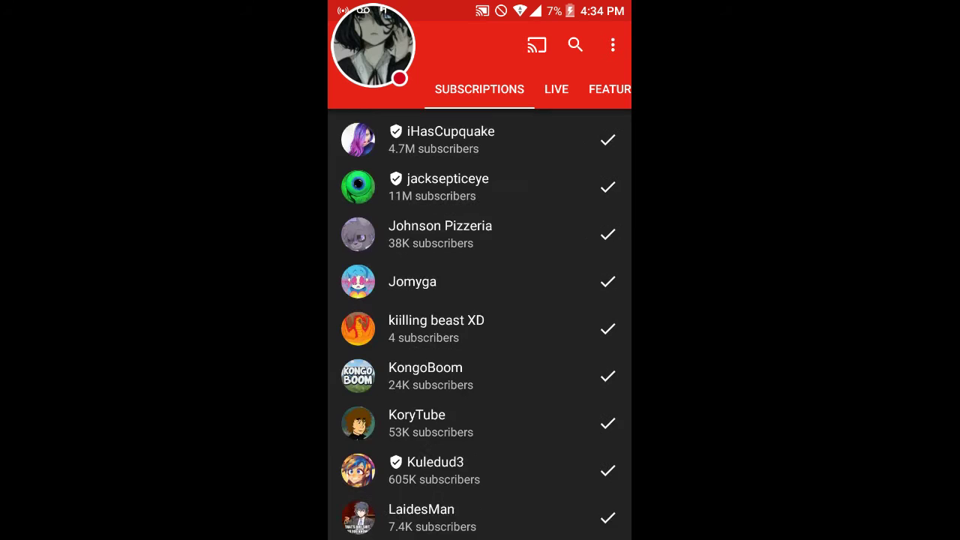
{"action": "left_click", "coordinate": [462, 533]}
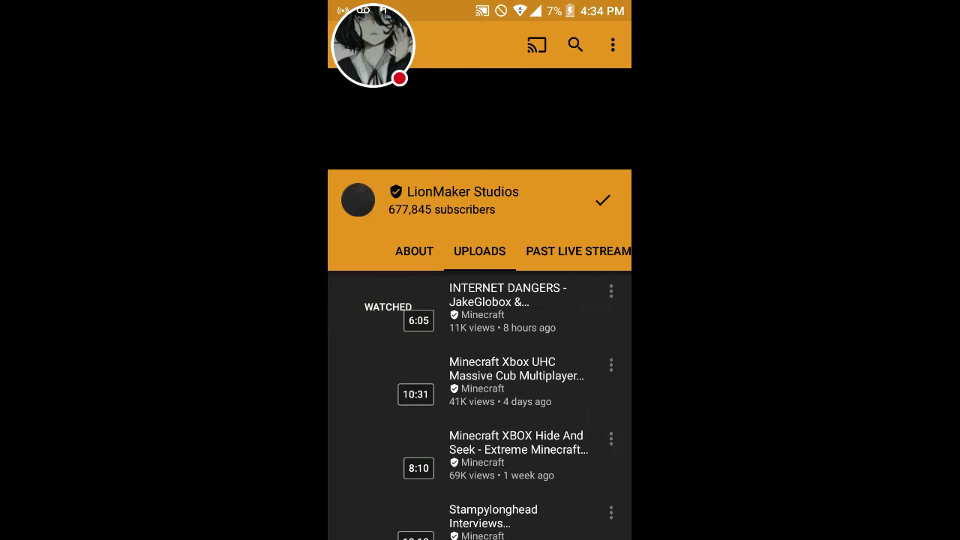
{"action": "scroll", "coordinate": [480, 337], "scroll_direction": "down", "scroll_amount": 3}
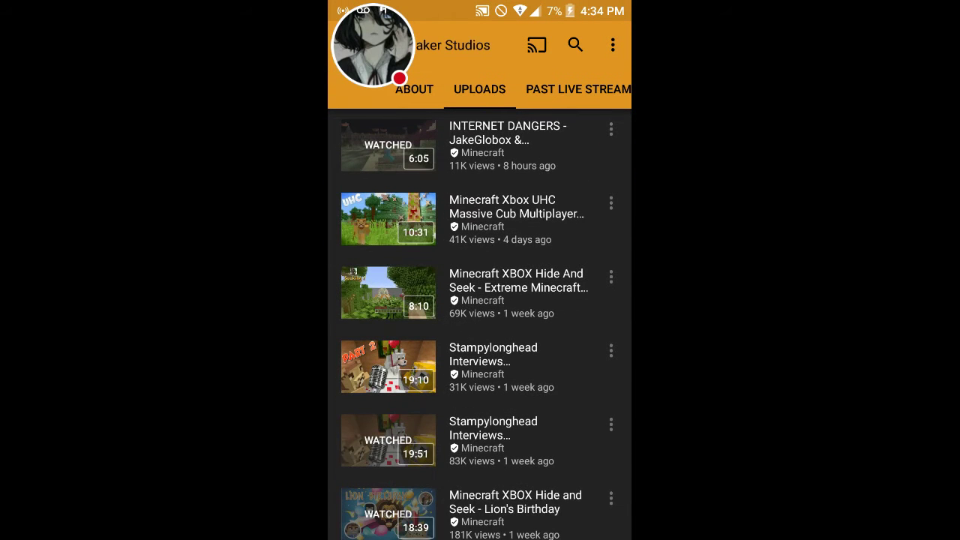
{"action": "scroll", "coordinate": [480, 322], "scroll_direction": "down", "scroll_amount": 3}
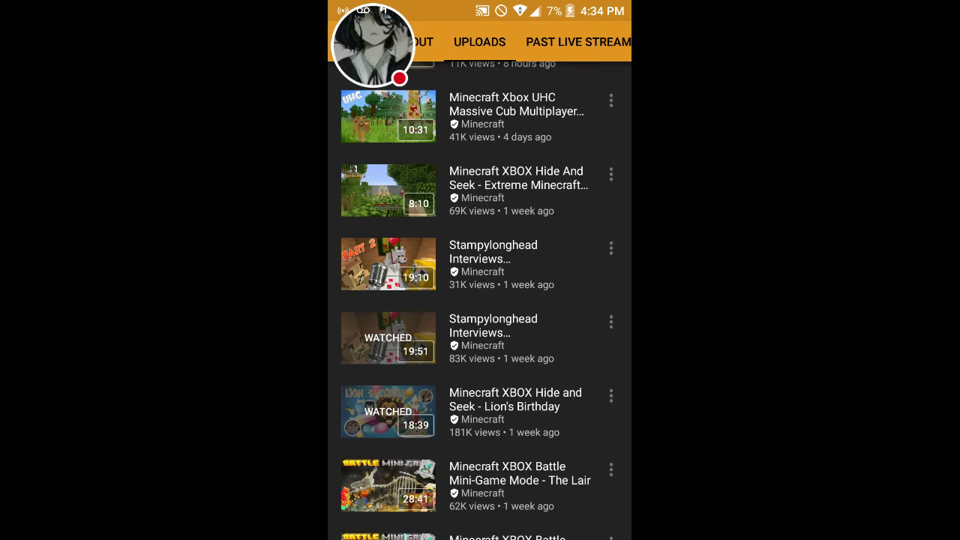
Play 'Minecraft Hide and Seek - Lion's Birthday' and leave it minimized over the uploads.
{"action": "left_click", "coordinate": [480, 410]}
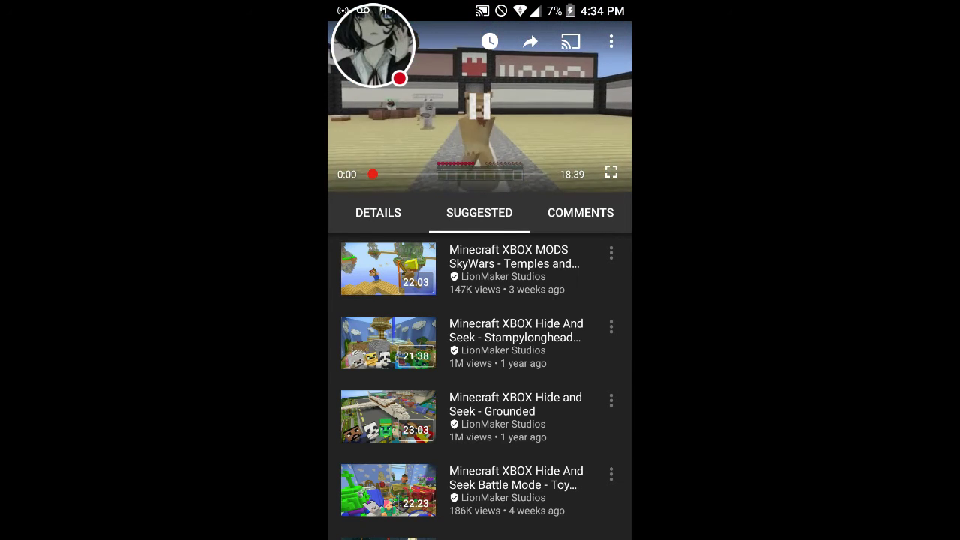
{"action": "left_click_drag", "start_coordinate": [480, 105], "coordinate": [525, 412]}
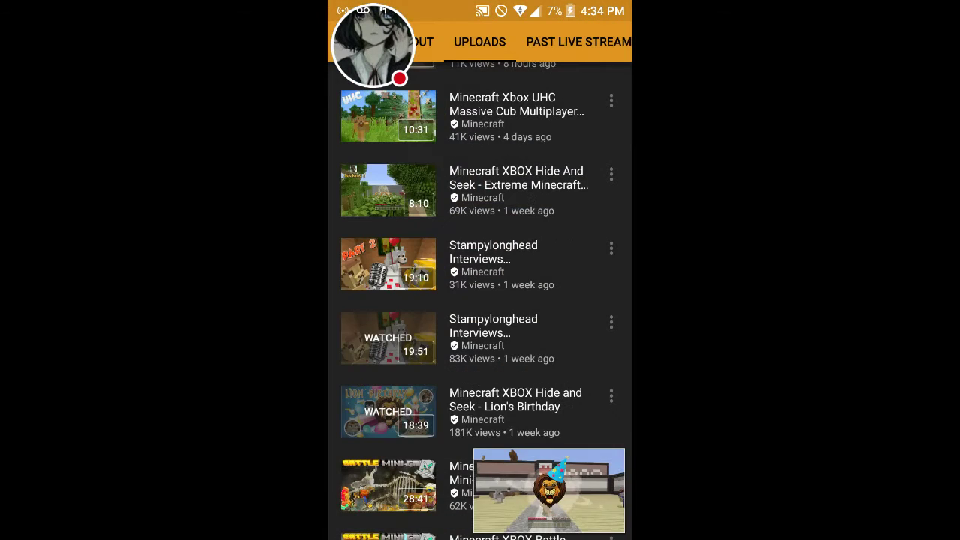
{"action": "scroll", "coordinate": [480, 300], "scroll_direction": "up", "scroll_amount": 5}
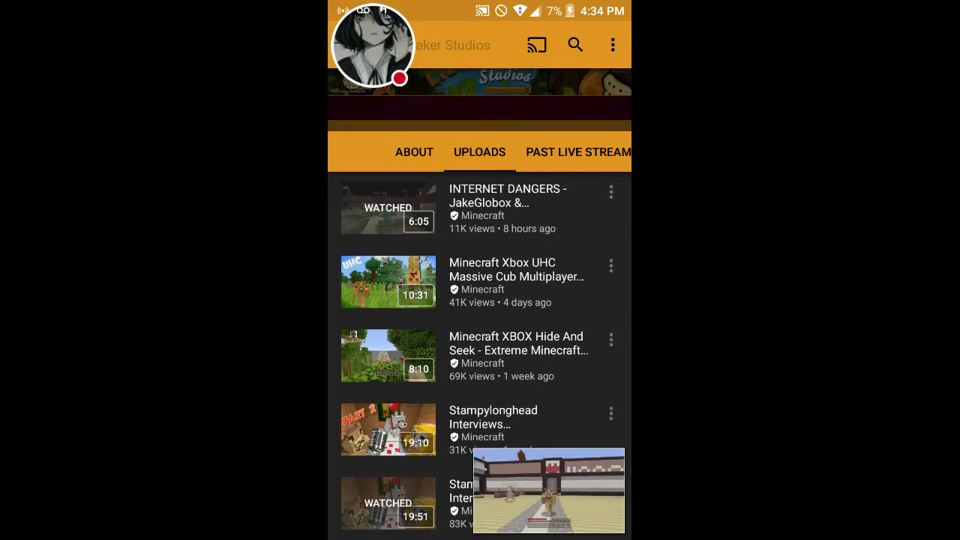
{"action": "scroll", "coordinate": [480, 300], "scroll_direction": "down", "scroll_amount": 2}
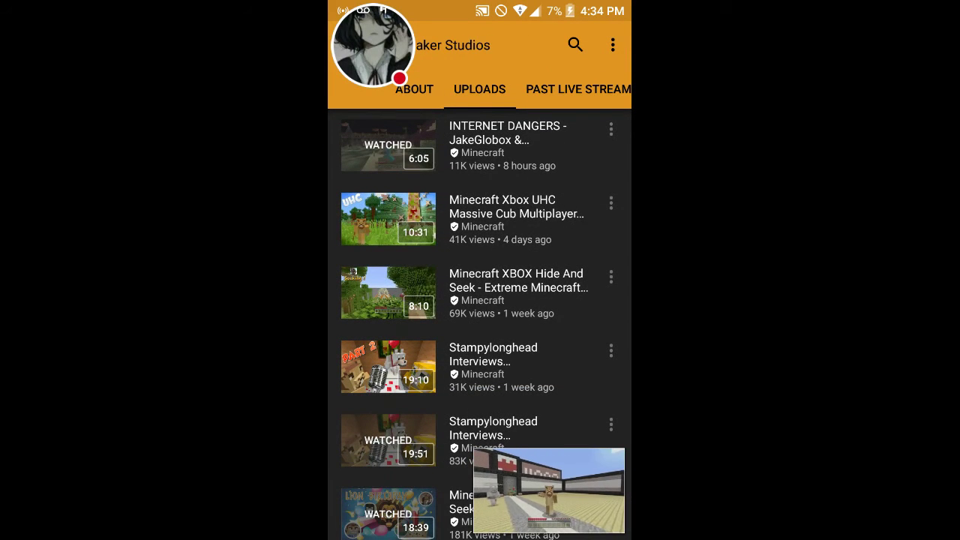
{"action": "left_click", "coordinate": [548, 491]}
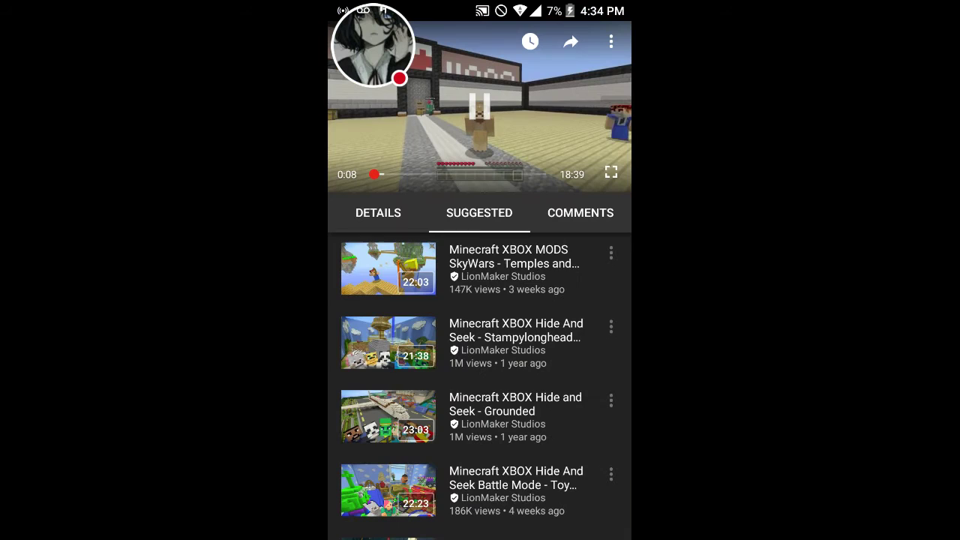
{"action": "key", "text": "Escape"}
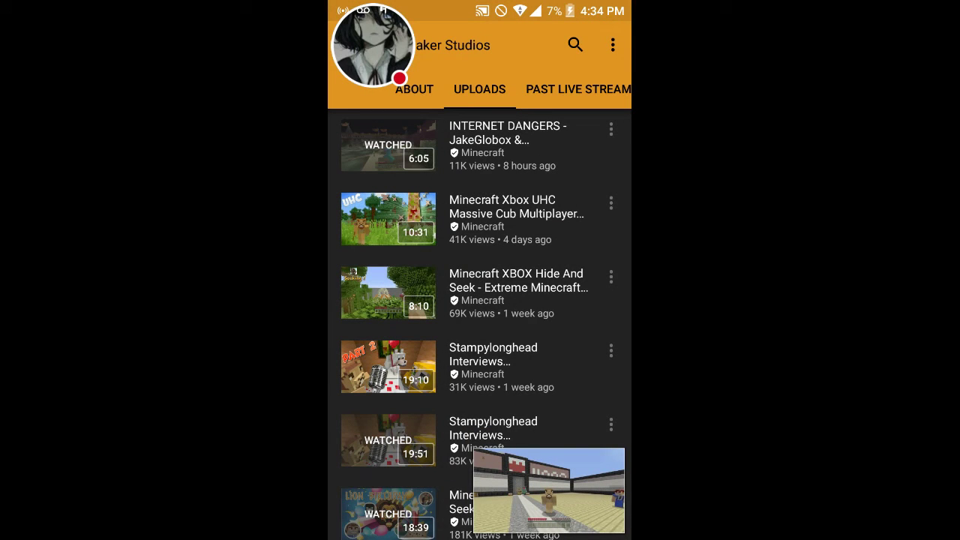
Watch the INTERNET DANGERS upload, then bring up its playback controls.
{"action": "left_click", "coordinate": [480, 146]}
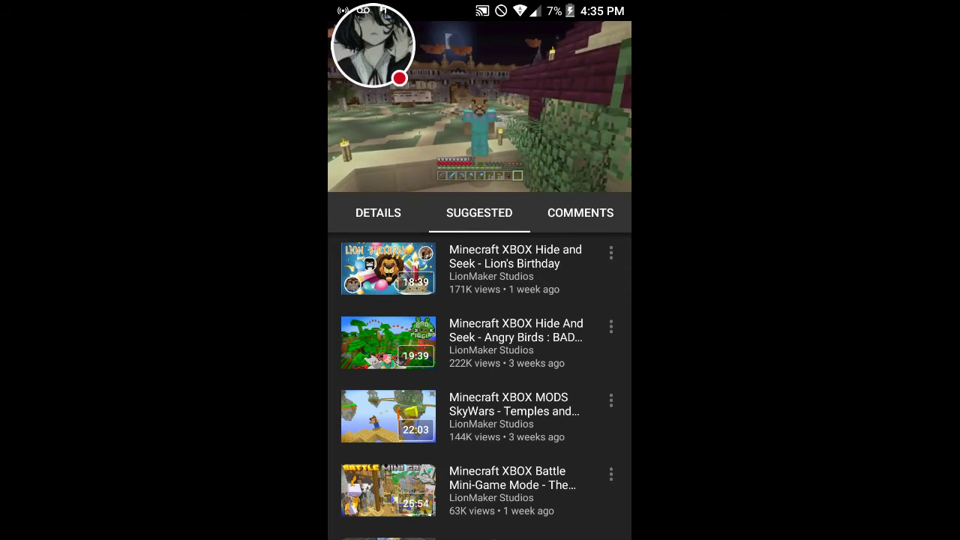
{"action": "left_click", "coordinate": [480, 113]}
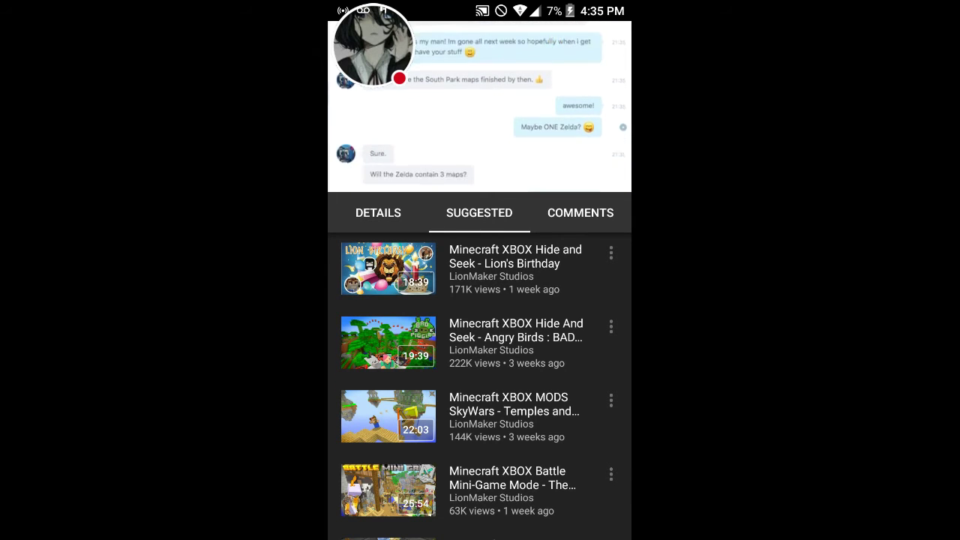
Minimize the video and back out through the channel and subscriptions list to Channels.
{"action": "key", "text": "Escape"}
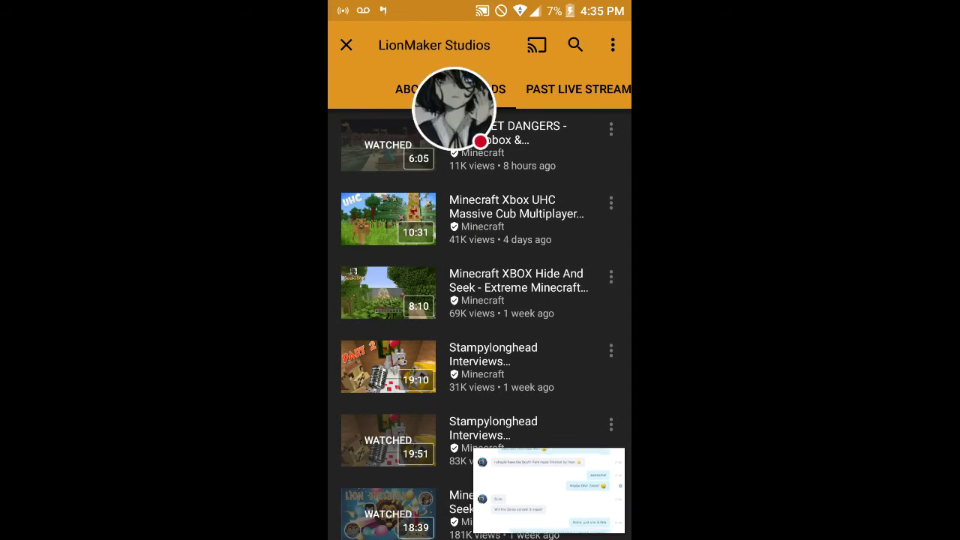
{"action": "key", "text": "Escape"}
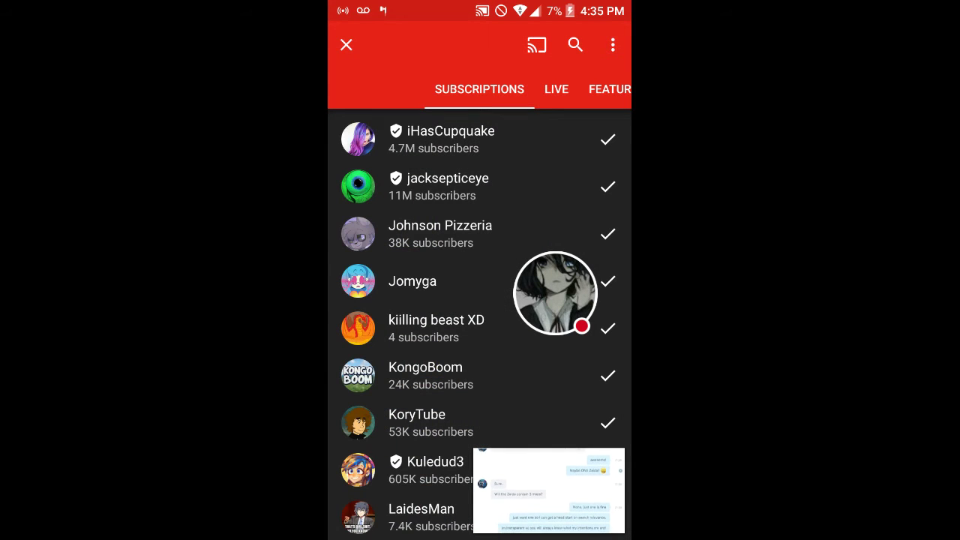
{"action": "key", "text": "Escape"}
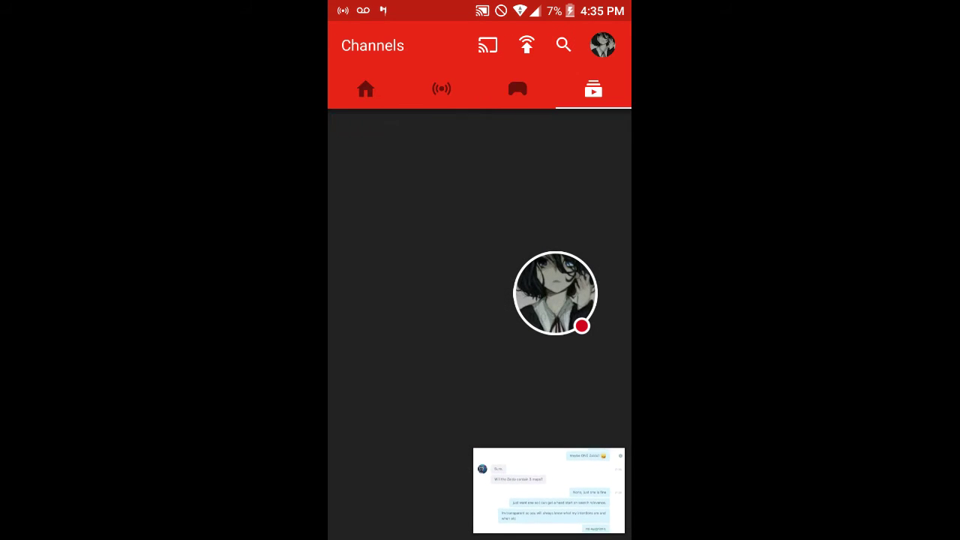
{"action": "left_click_drag", "start_coordinate": [554, 294], "coordinate": [372, 493]}
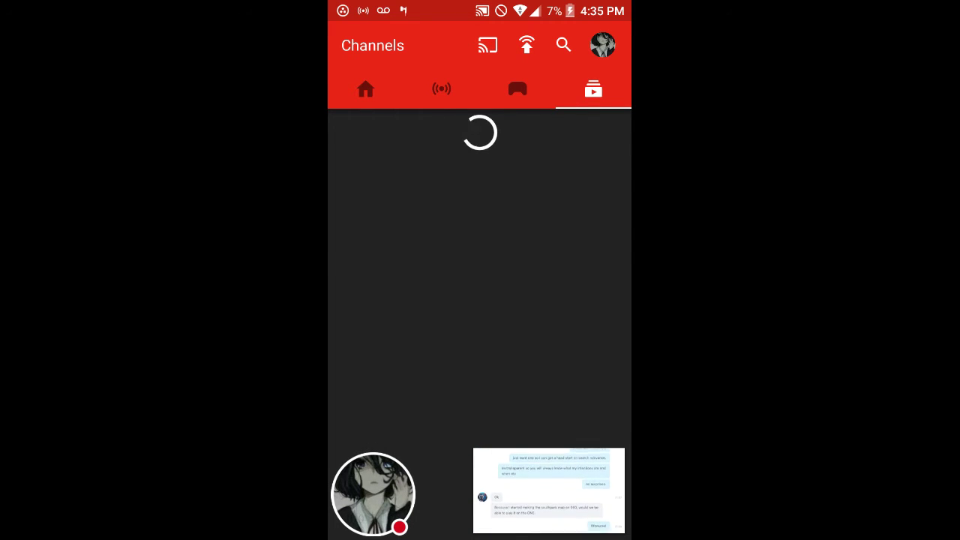
Go to the home feed, minimize the current video, and open the Team StrawHax live stream.
{"action": "left_click", "coordinate": [365, 88]}
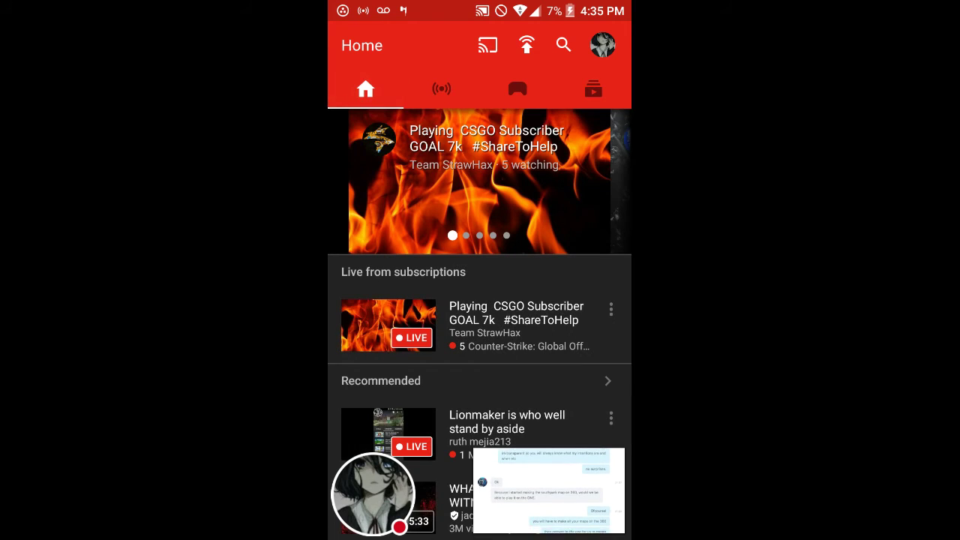
{"action": "scroll", "coordinate": [479, 338], "scroll_direction": "down", "scroll_amount": 3}
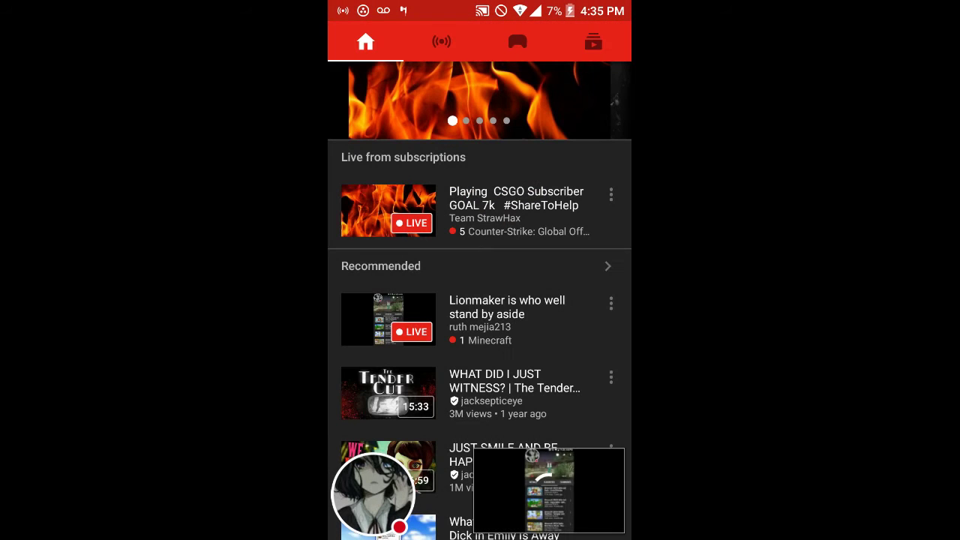
{"action": "left_click", "coordinate": [480, 210]}
{"action": "key", "text": "Escape"}
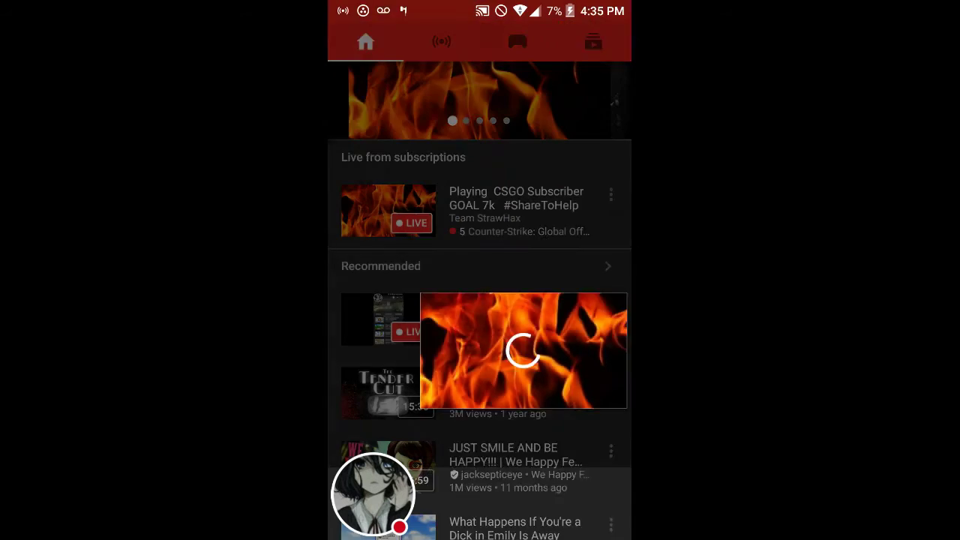
{"action": "scroll", "coordinate": [480, 300], "scroll_direction": "down", "scroll_amount": 2}
{"action": "scroll", "coordinate": [479, 300], "scroll_direction": "up", "scroll_amount": 5}
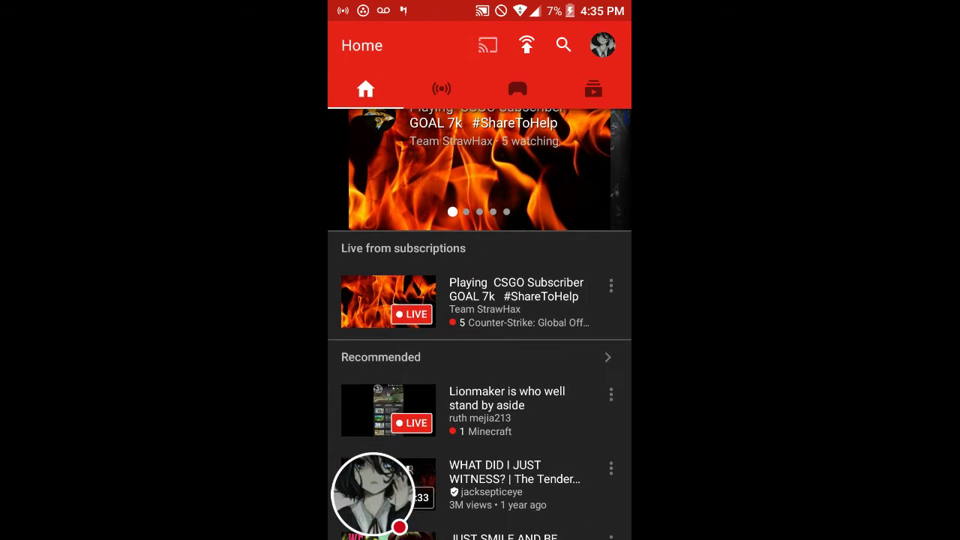
Browse the Live, Games and Channels sections, ending on the Games section.
{"action": "left_click", "coordinate": [442, 86]}
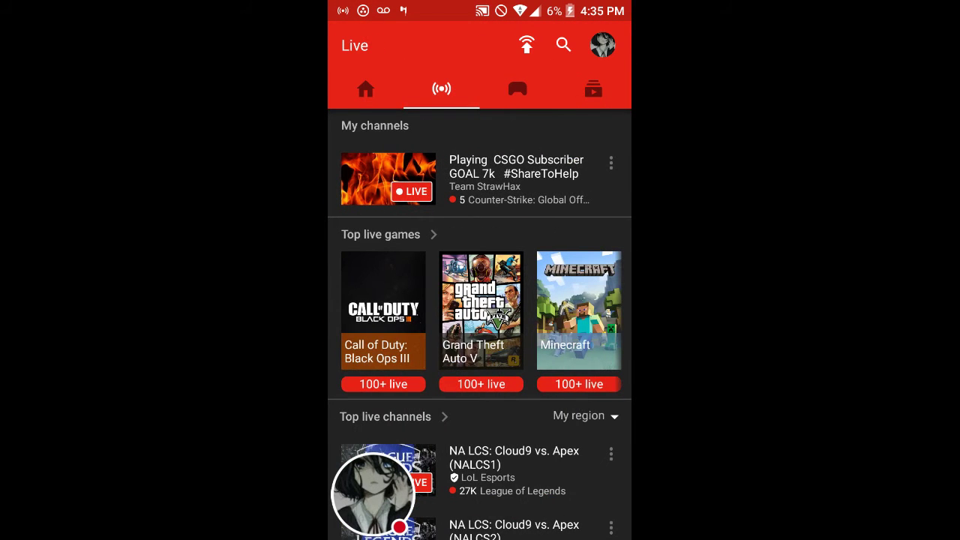
{"action": "scroll", "coordinate": [480, 300], "scroll_direction": "down", "scroll_amount": 1}
{"action": "left_click", "coordinate": [517, 89]}
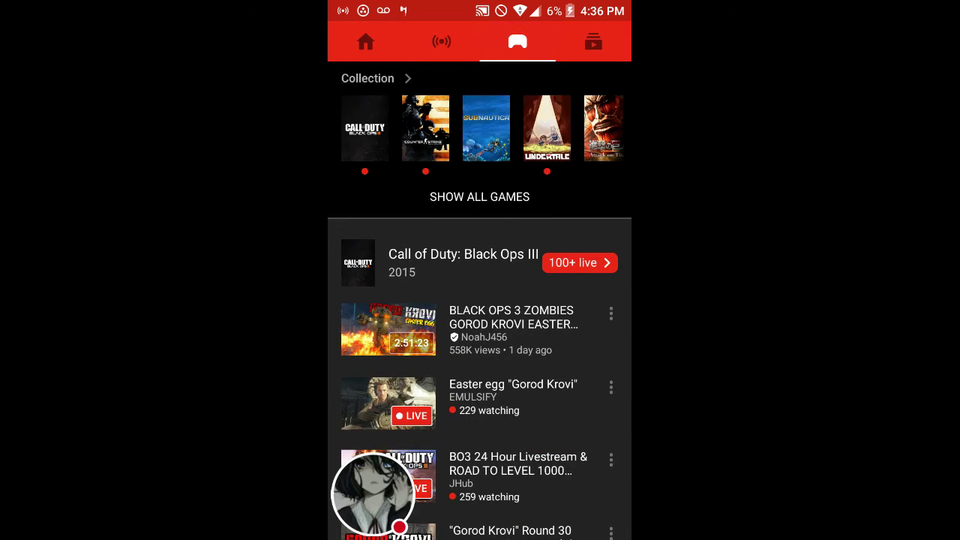
{"action": "scroll", "coordinate": [480, 300], "scroll_direction": "up", "scroll_amount": 1}
{"action": "left_click", "coordinate": [592, 41]}
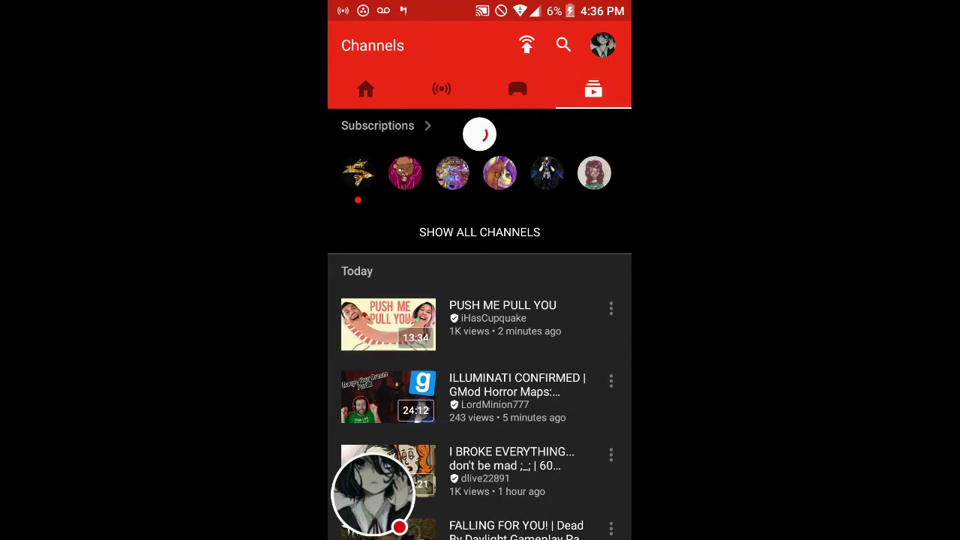
{"action": "left_click", "coordinate": [516, 89]}
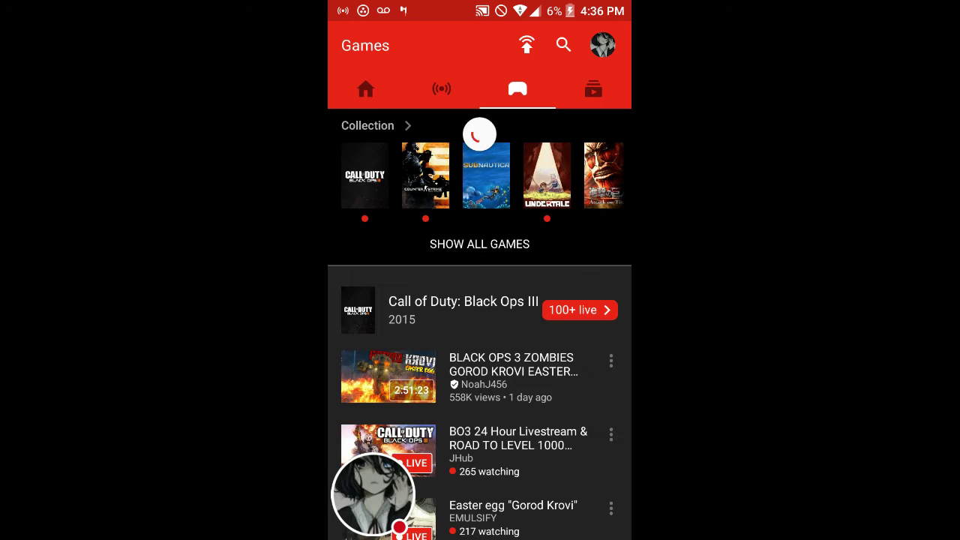
Open LionMaker Studios from the full list of subscribed channels.
{"action": "left_click", "coordinate": [592, 89]}
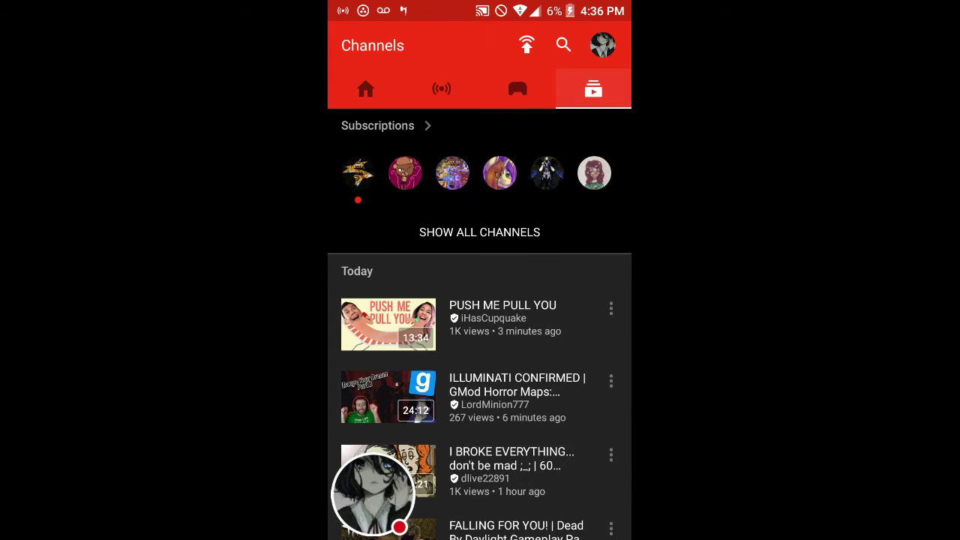
{"action": "left_click", "coordinate": [480, 232]}
{"action": "scroll", "coordinate": [480, 323], "scroll_direction": "down", "scroll_amount": 10}
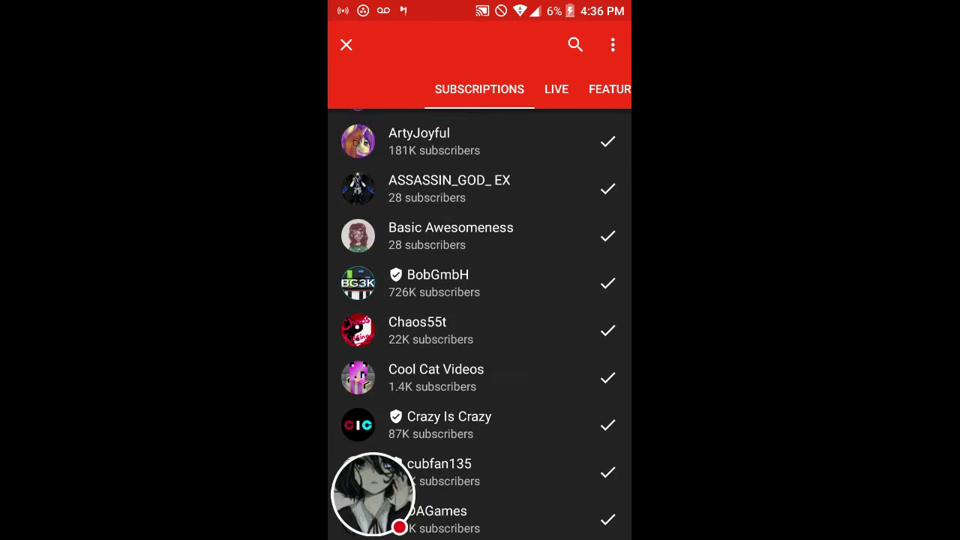
{"action": "scroll", "coordinate": [480, 323], "scroll_direction": "down", "scroll_amount": 10}
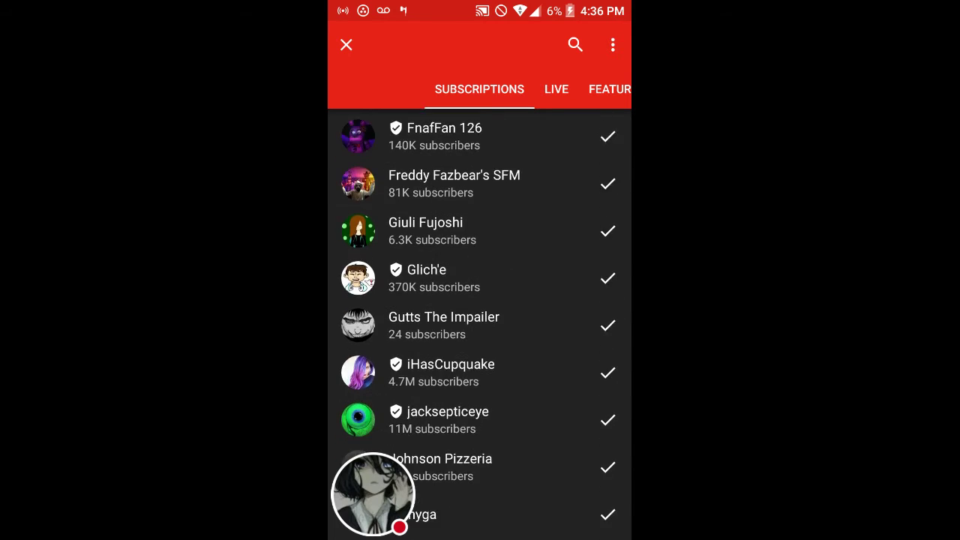
{"action": "scroll", "coordinate": [480, 322], "scroll_direction": "down", "scroll_amount": 10}
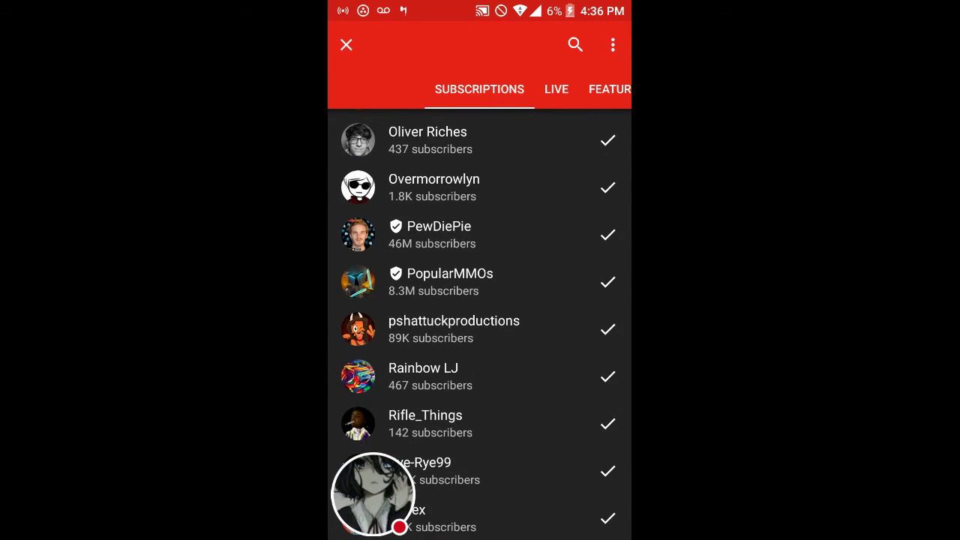
{"action": "scroll", "coordinate": [479, 322], "scroll_direction": "down", "scroll_amount": 10}
{"action": "scroll", "coordinate": [479, 322], "scroll_direction": "down", "scroll_amount": 8}
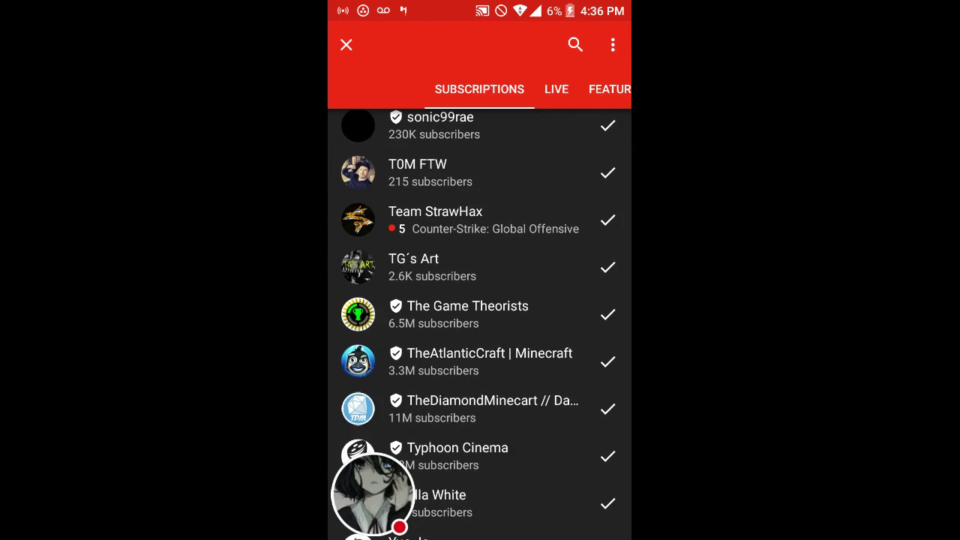
{"action": "scroll", "coordinate": [480, 322], "scroll_direction": "up", "scroll_amount": 12}
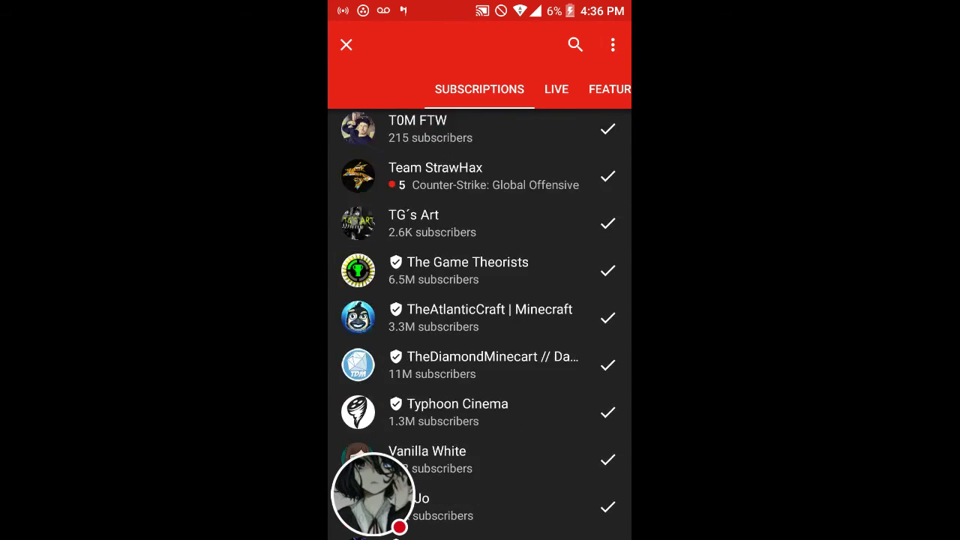
{"action": "scroll", "coordinate": [480, 323], "scroll_direction": "down", "scroll_amount": 5}
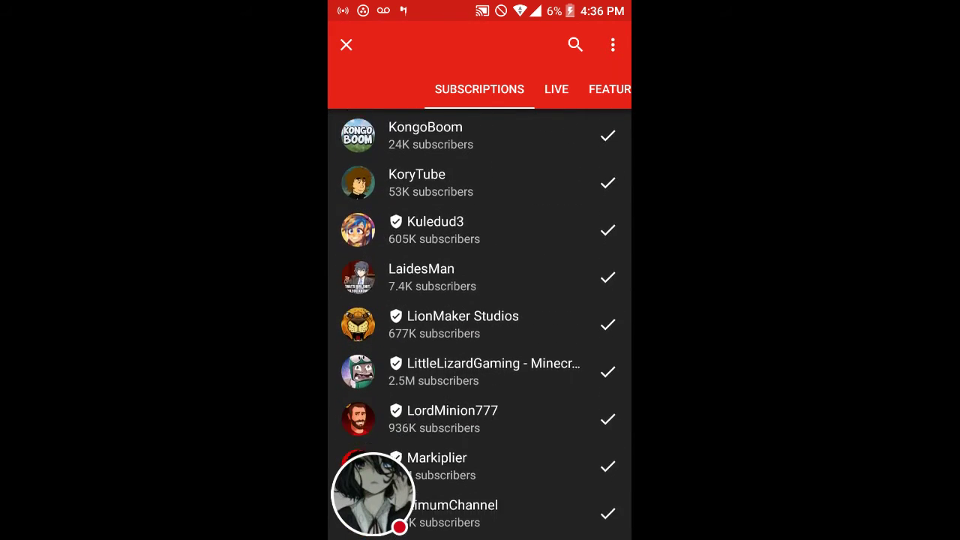
{"action": "left_click", "coordinate": [480, 322]}
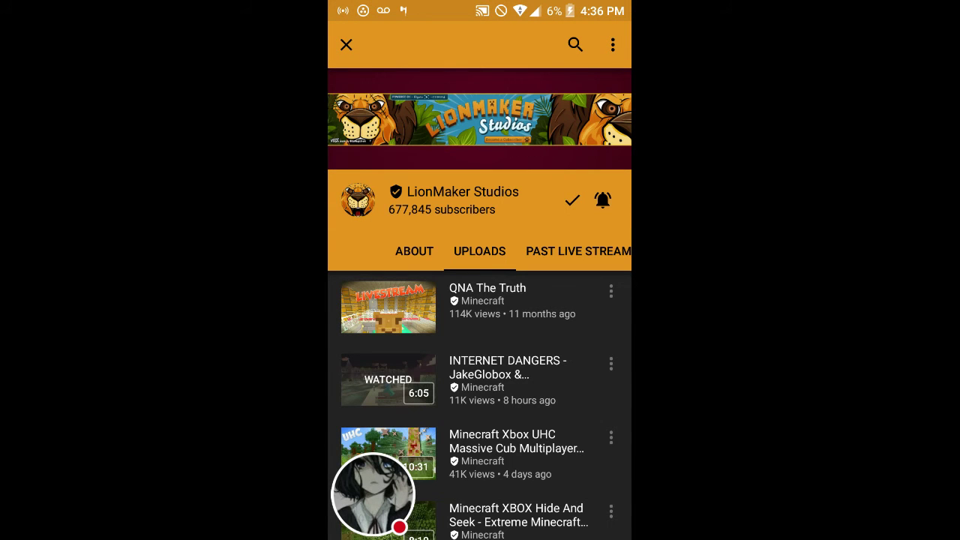
Open LionMaker Studios' QNA The Truth livestream and bring up Drake Softpaw's chat message actions.
{"action": "left_click", "coordinate": [414, 251]}
{"action": "left_click_drag", "start_coordinate": [585, 405], "coordinate": [375, 405]}
{"action": "left_click", "coordinate": [480, 300]}
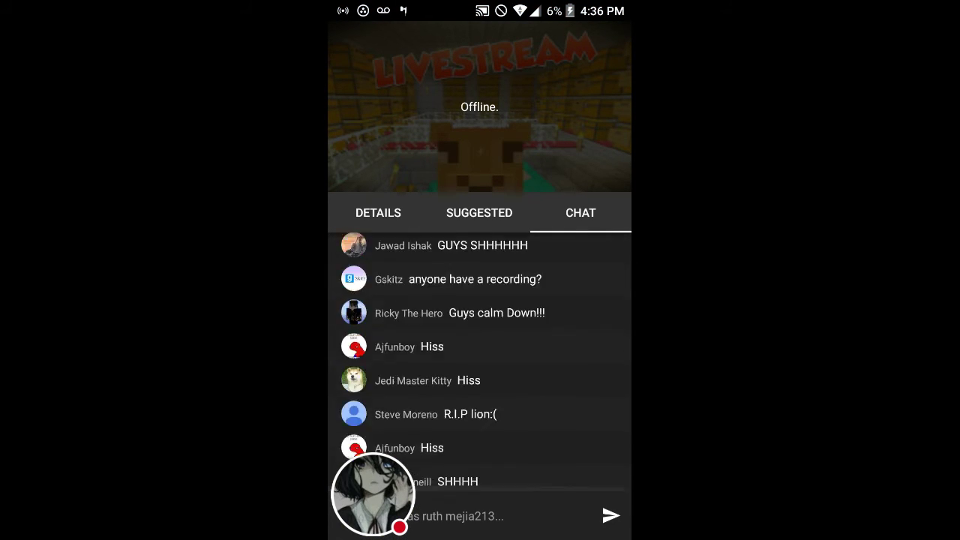
{"action": "scroll", "coordinate": [480, 359], "scroll_direction": "up", "scroll_amount": 3}
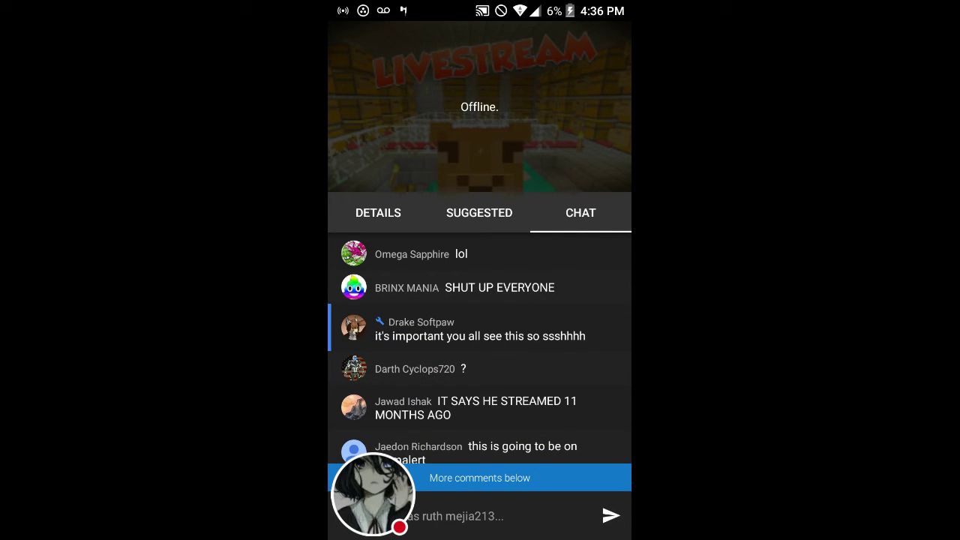
{"action": "scroll", "coordinate": [480, 353], "scroll_direction": "down", "scroll_amount": 5}
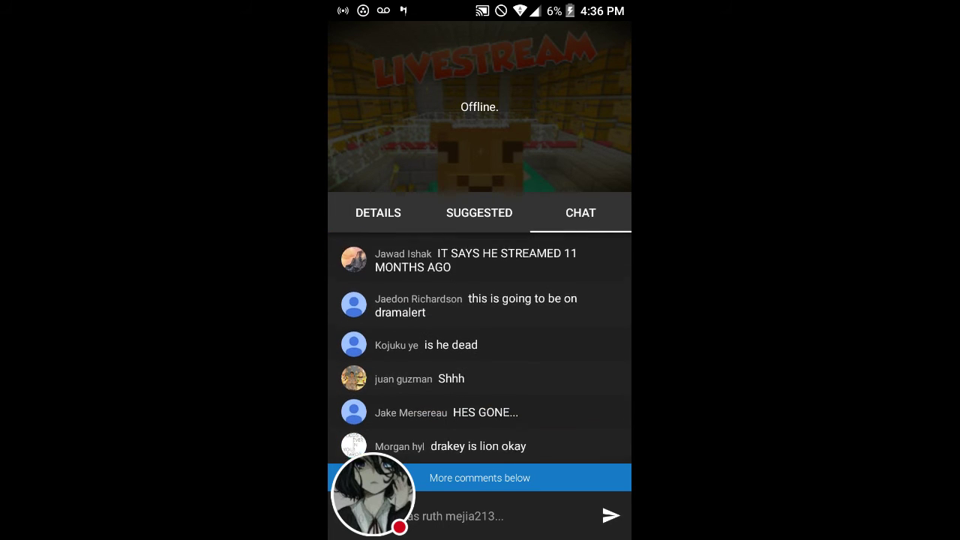
{"action": "scroll", "coordinate": [480, 352], "scroll_direction": "down", "scroll_amount": 2}
{"action": "scroll", "coordinate": [480, 353], "scroll_direction": "up", "scroll_amount": 5}
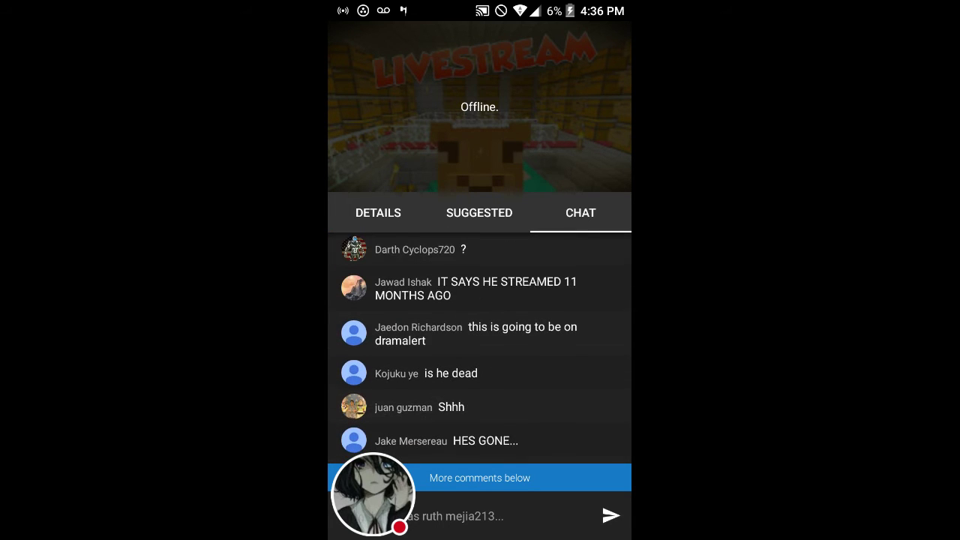
{"action": "scroll", "coordinate": [480, 353], "scroll_direction": "up", "scroll_amount": 3}
{"action": "left_click", "coordinate": [480, 316]}
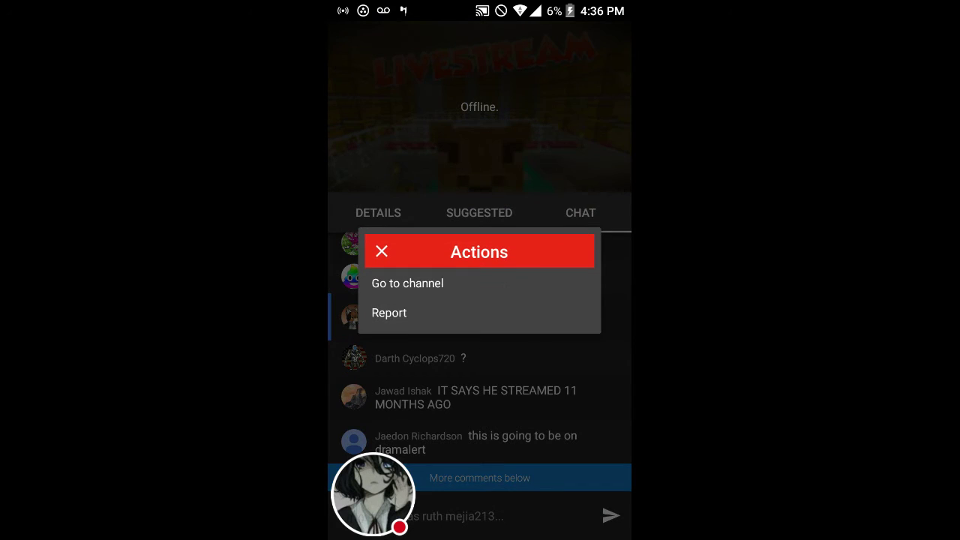
{"action": "left_click", "coordinate": [408, 282]}
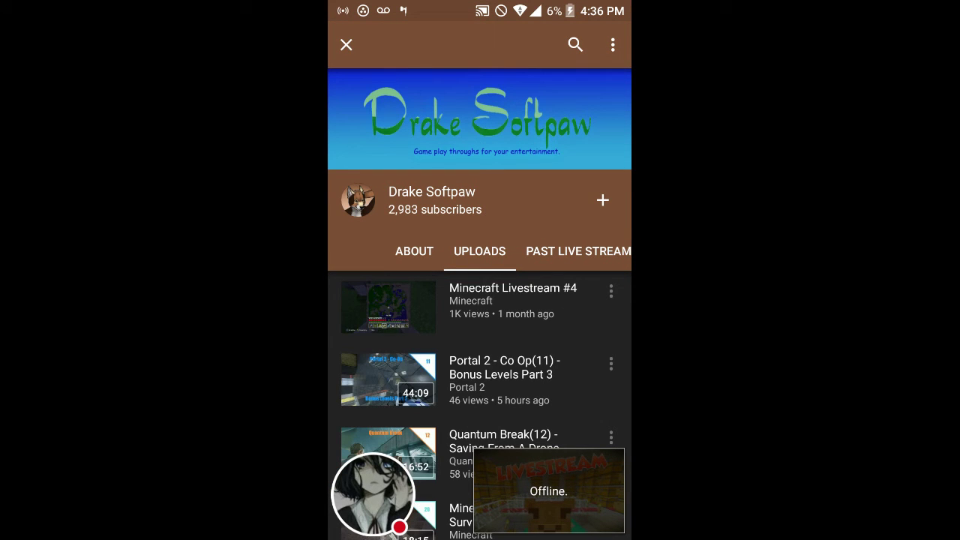
{"action": "left_click", "coordinate": [413, 251]}
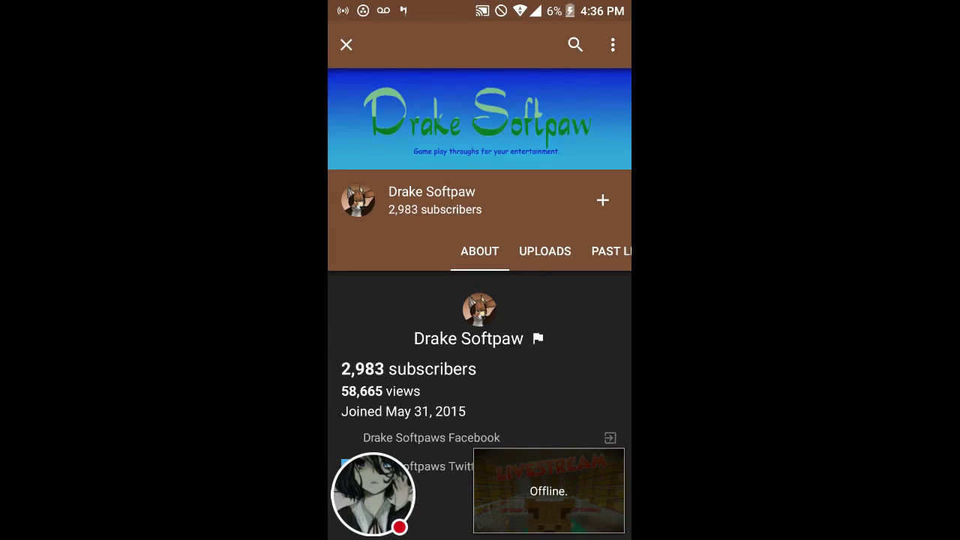
{"action": "left_click", "coordinate": [545, 251]}
{"action": "left_click", "coordinate": [602, 200]}
{"action": "left_click", "coordinate": [611, 251]}
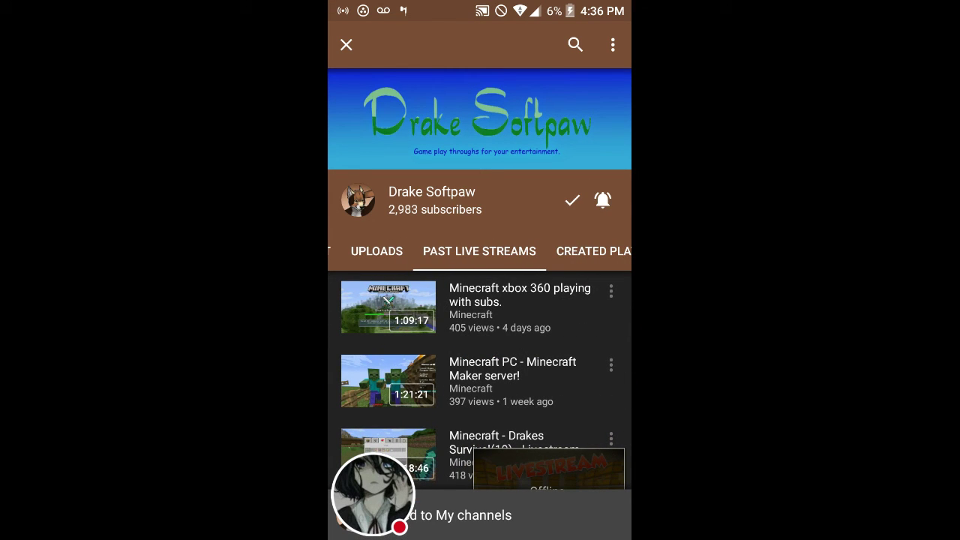
{"action": "scroll", "coordinate": [479, 338], "scroll_direction": "down", "scroll_amount": 5}
{"action": "scroll", "coordinate": [479, 337], "scroll_direction": "down", "scroll_amount": 3}
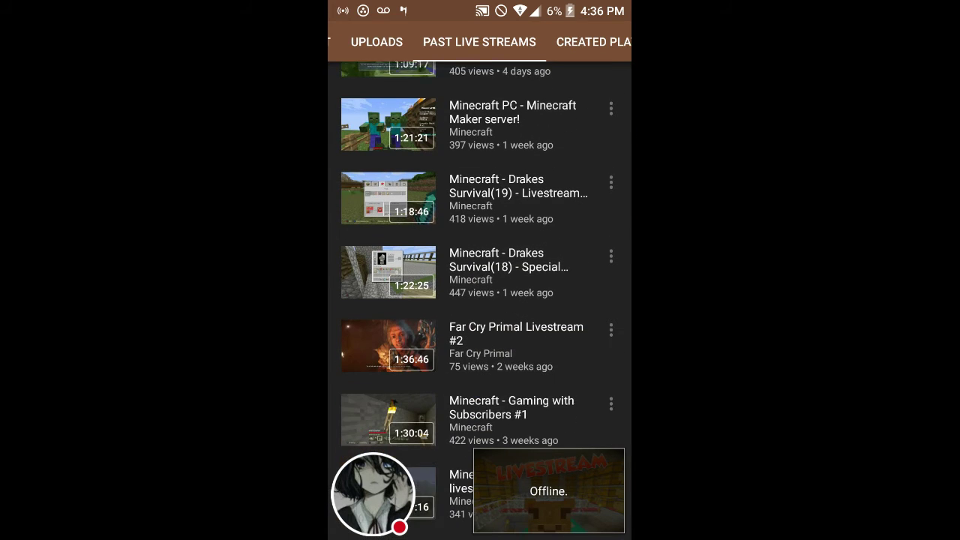
{"action": "scroll", "coordinate": [480, 300], "scroll_direction": "down", "scroll_amount": 5}
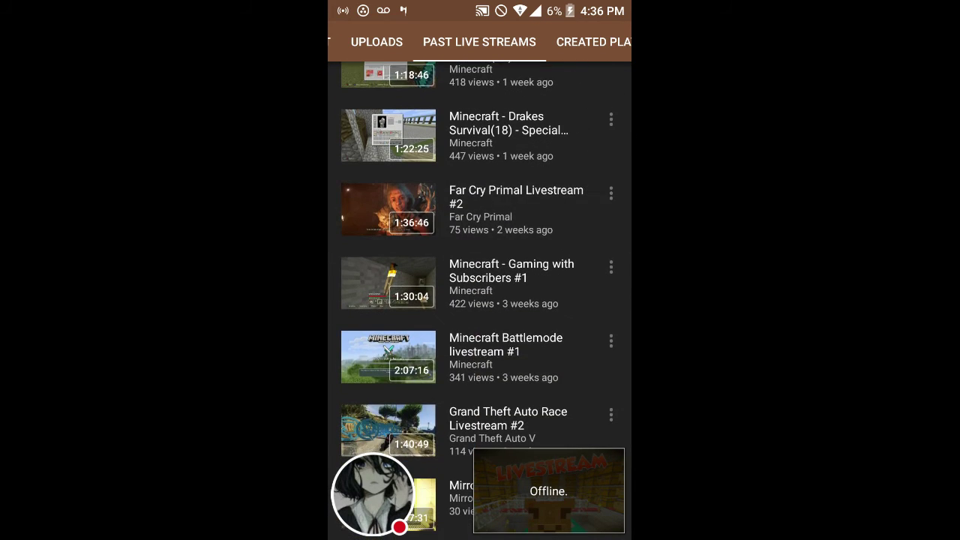
{"action": "scroll", "coordinate": [480, 300], "scroll_direction": "down", "scroll_amount": 5}
{"action": "scroll", "coordinate": [480, 300], "scroll_direction": "down", "scroll_amount": 3}
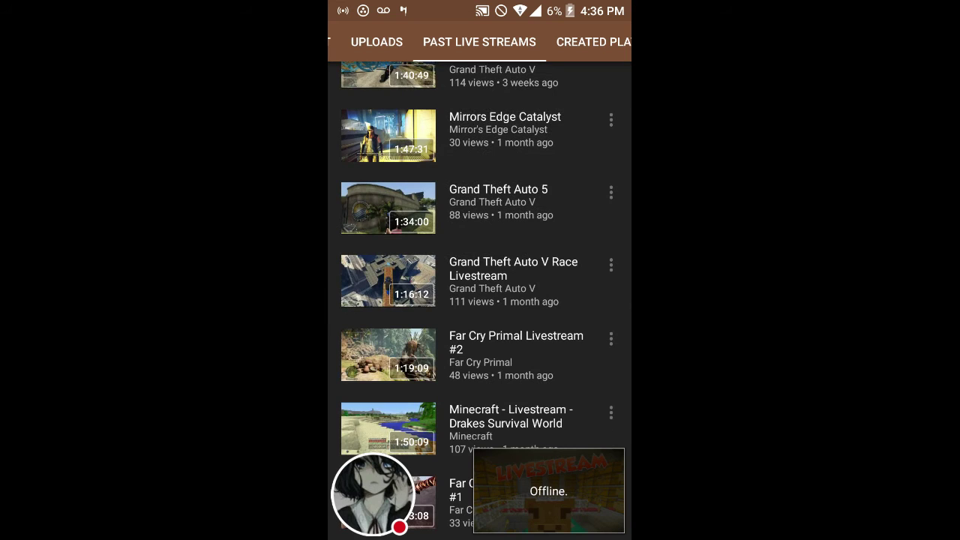
{"action": "scroll", "coordinate": [480, 300], "scroll_direction": "up", "scroll_amount": 10}
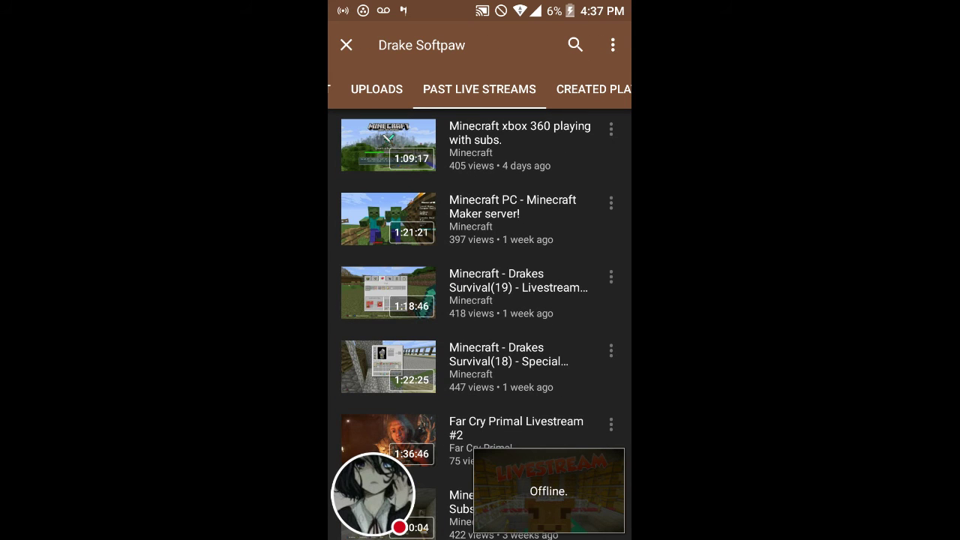
{"action": "left_click", "coordinate": [346, 45]}
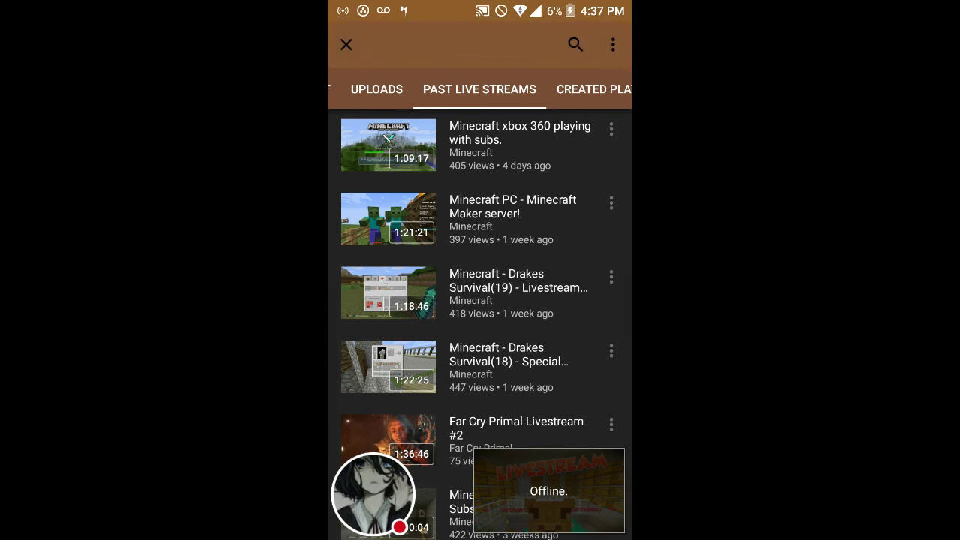
Search for 'Paige the panda', replacing the old LionMaker Studios search text.
{"action": "left_click", "coordinate": [574, 45]}
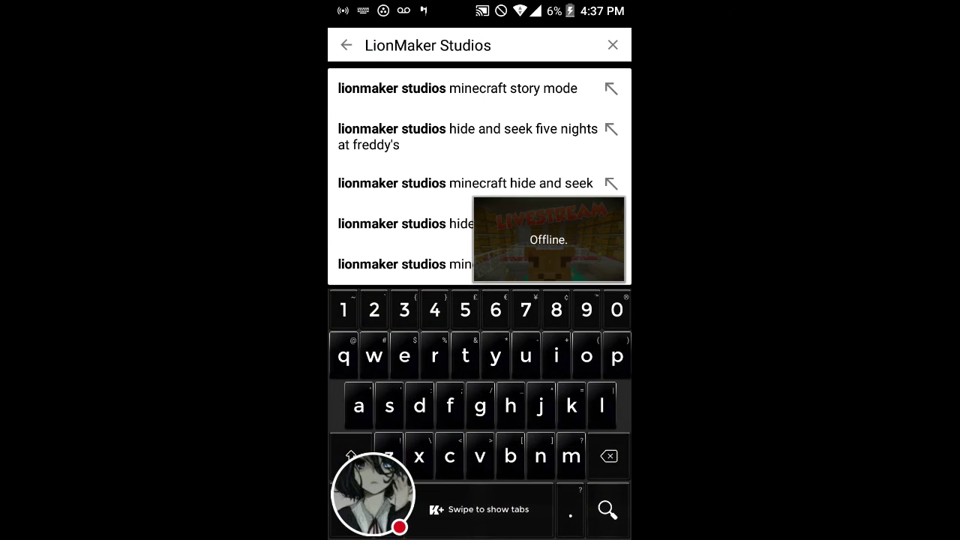
{"action": "left_click", "coordinate": [612, 45]}
{"action": "left_click", "coordinate": [358, 405]}
{"action": "type", "text": "a"}
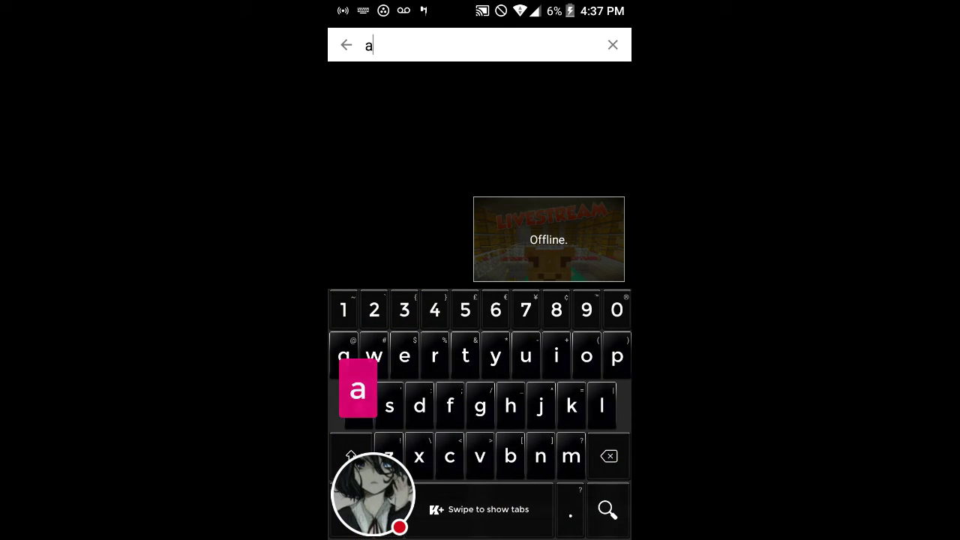
{"action": "left_click", "coordinate": [608, 456]}
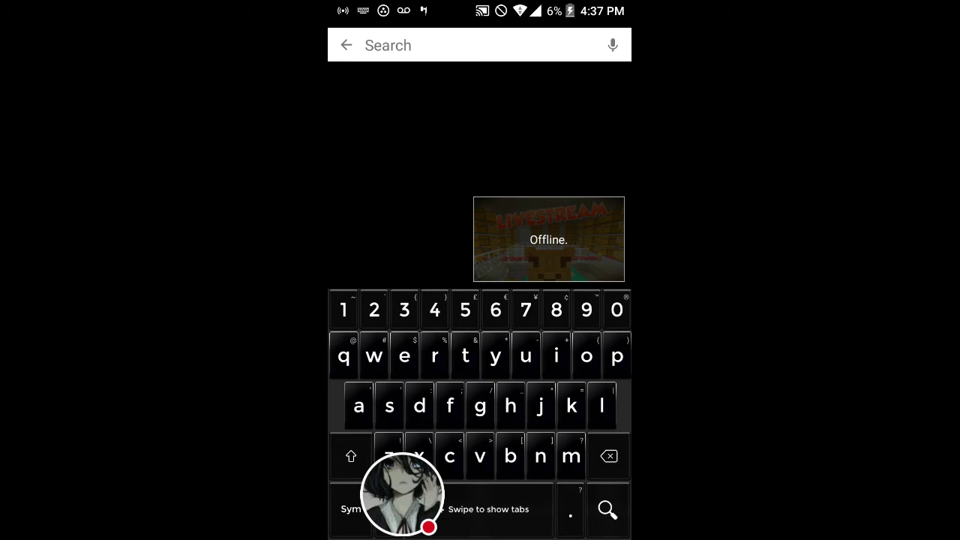
{"action": "type", "text": "Paige"}
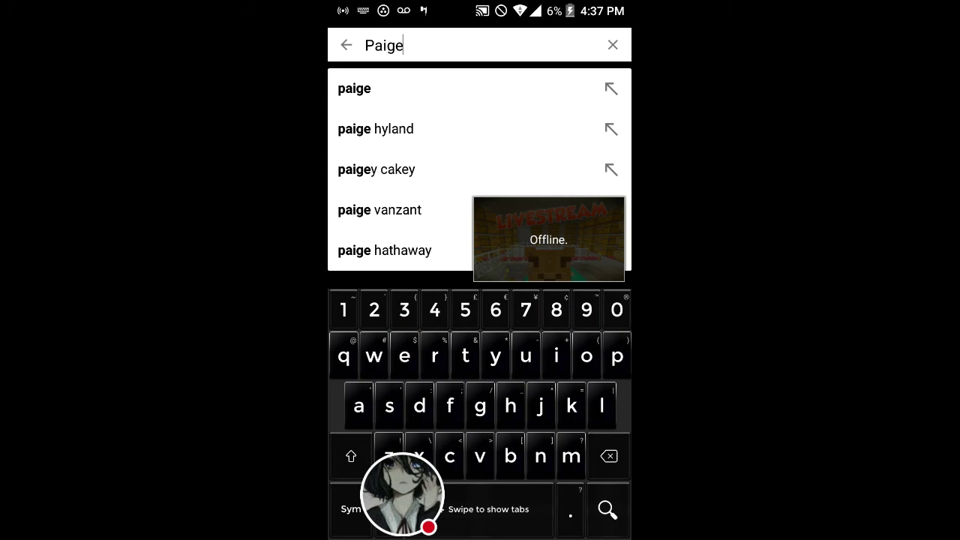
{"action": "type", "text": " the"}
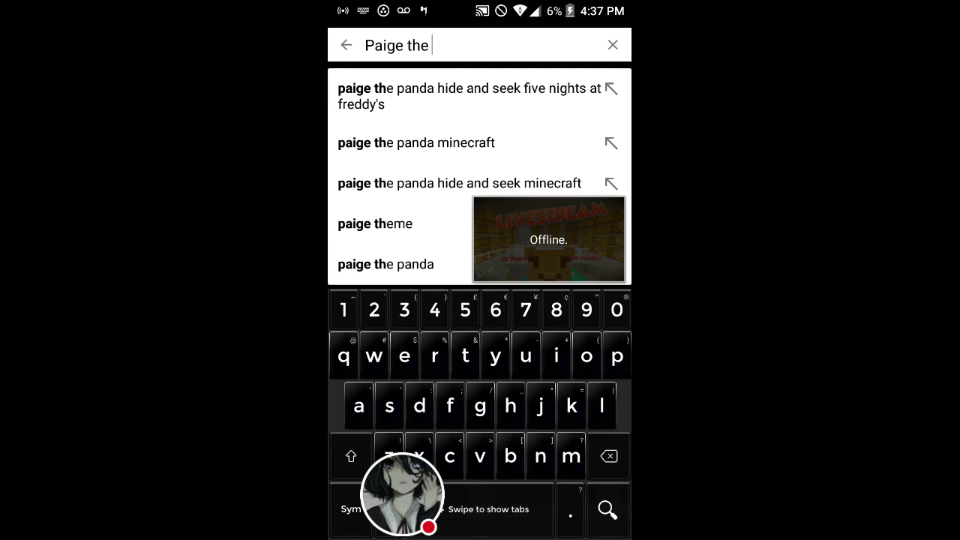
{"action": "type", "text": " landa"}
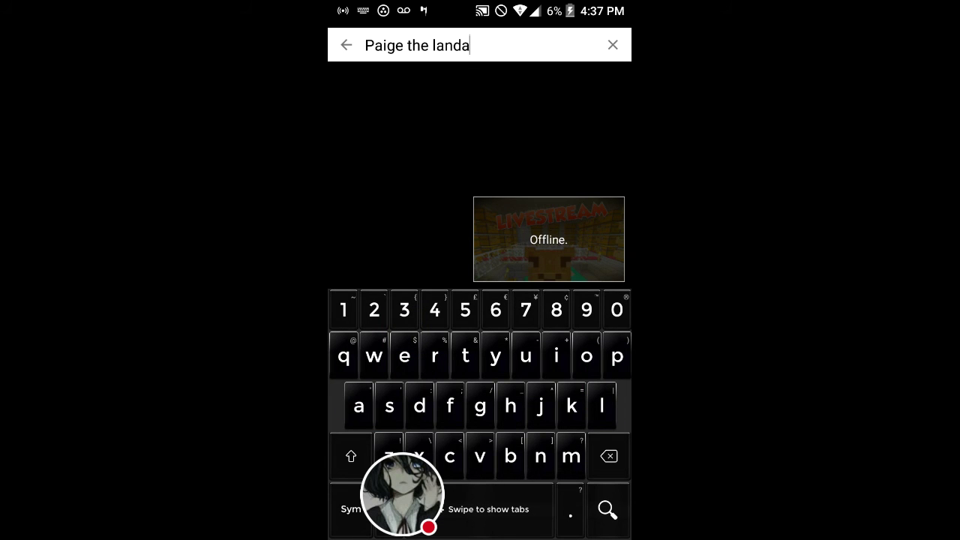
{"action": "key", "text": "BackSpace"}
{"action": "type", "text": "p"}
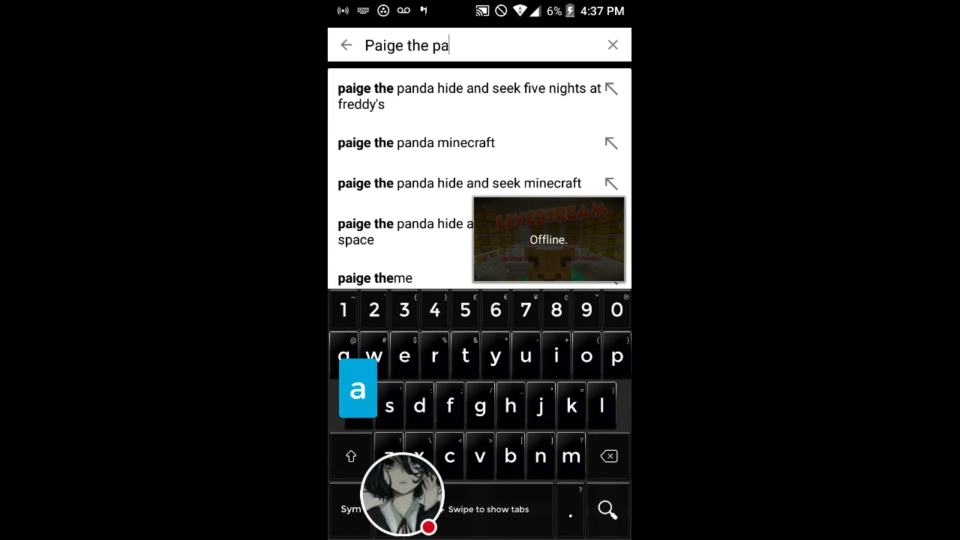
{"action": "type", "text": "an"}
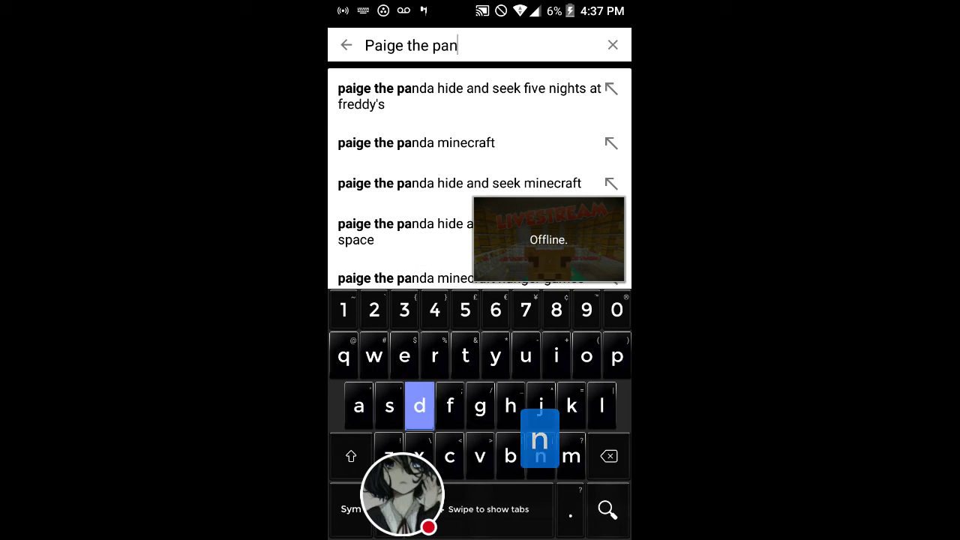
{"action": "type", "text": "da"}
{"action": "key", "text": "Return"}
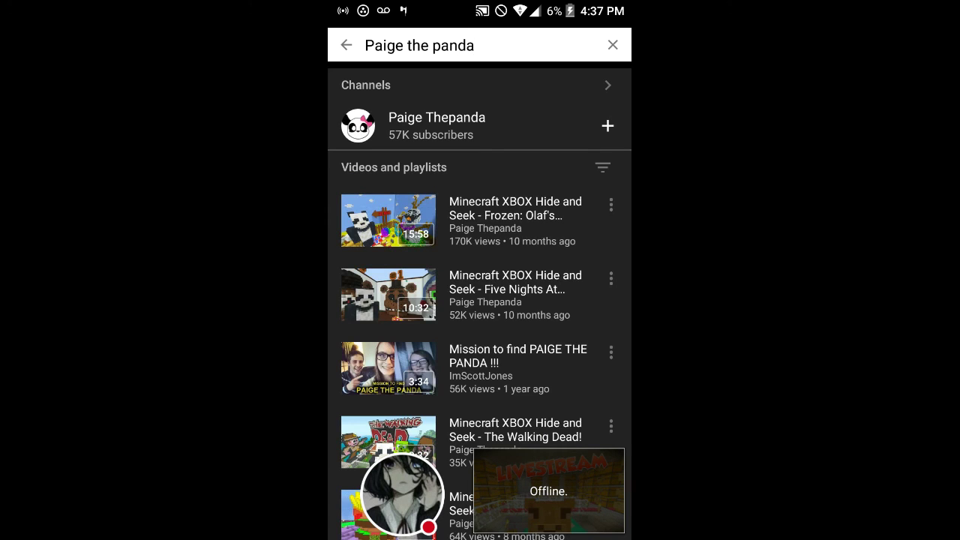
Open the Paige Thepanda channel and play 'My Life Is Fine And He Is My Friend!'.
{"action": "left_click", "coordinate": [436, 125]}
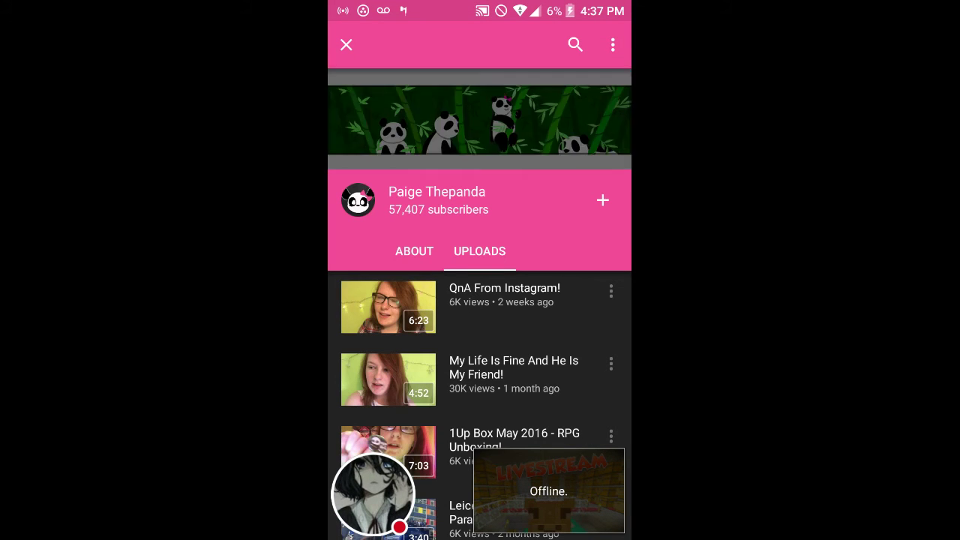
{"action": "scroll", "coordinate": [479, 337], "scroll_direction": "down", "scroll_amount": 5}
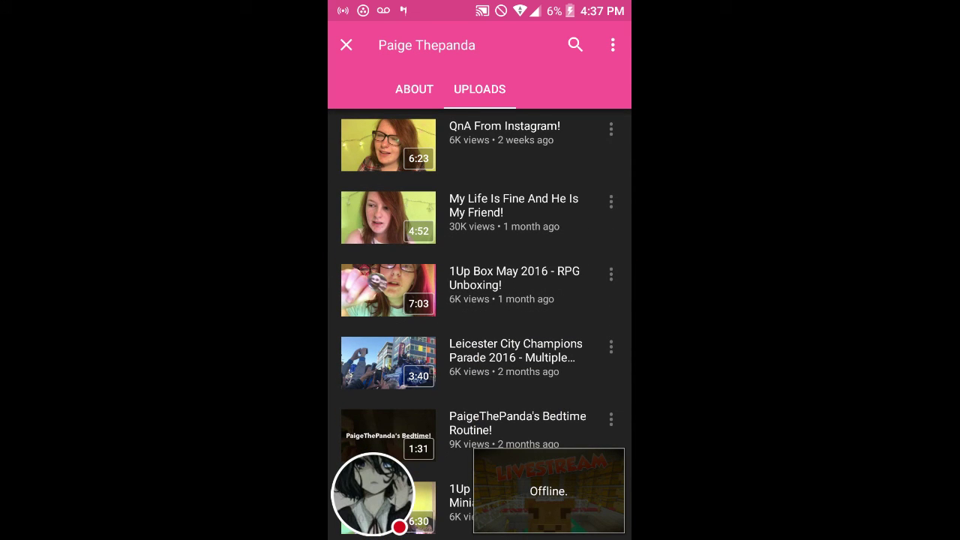
{"action": "left_click", "coordinate": [480, 212]}
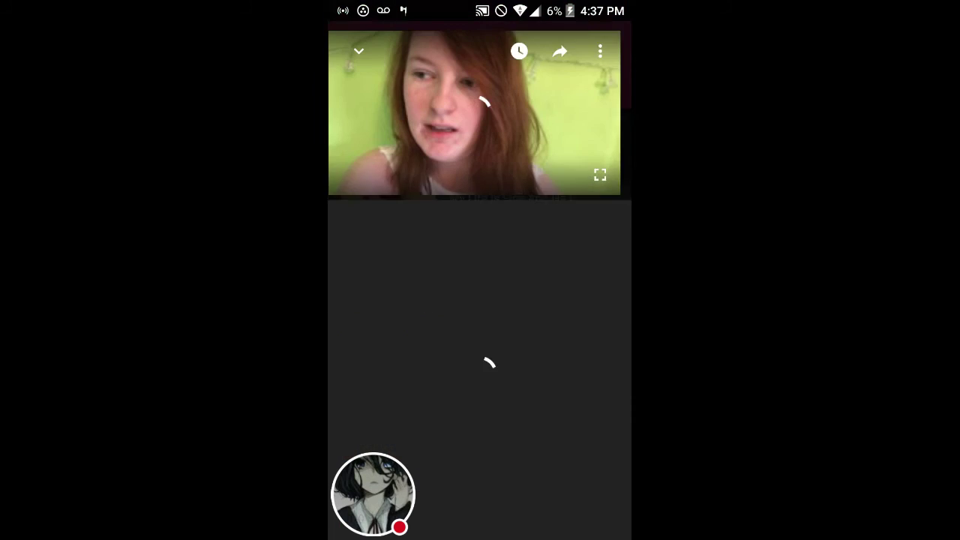